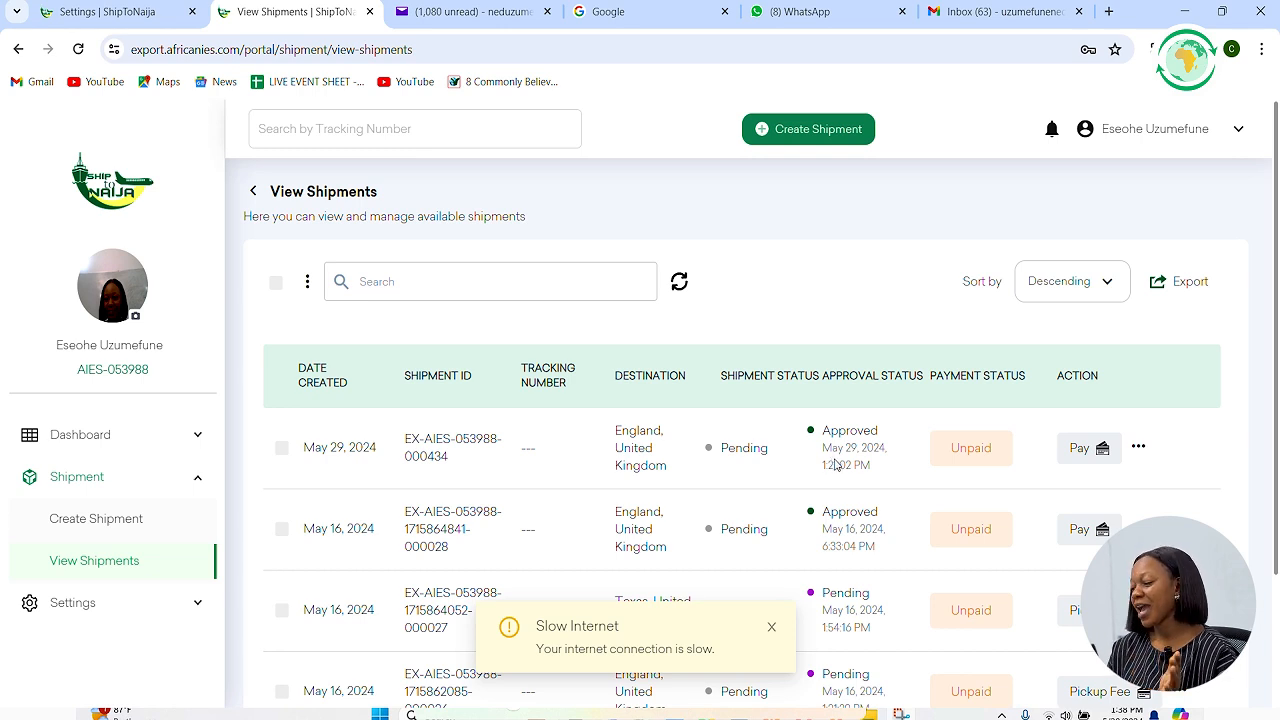
Step: Start paying for the May 29 shipment, trying Basic then settling on Africanies Air Express
{"action": "left_click", "coordinate": [1079, 450]}
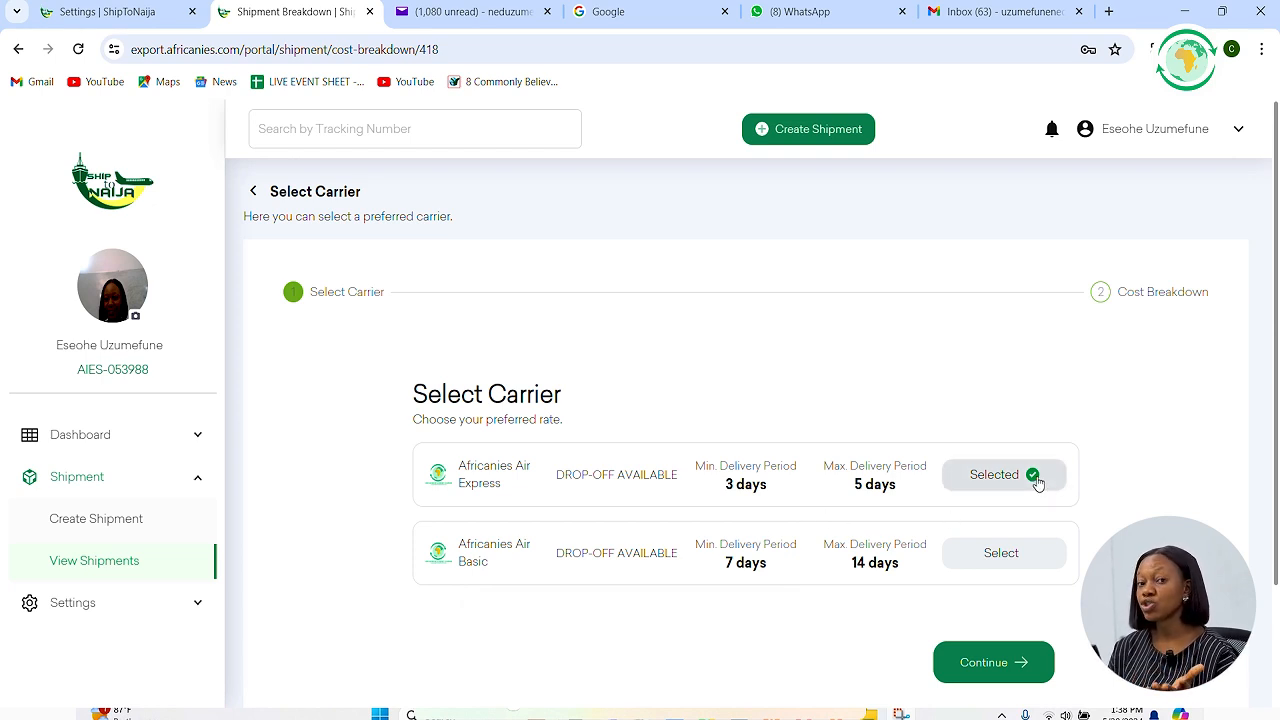
{"action": "left_click", "coordinate": [1021, 565]}
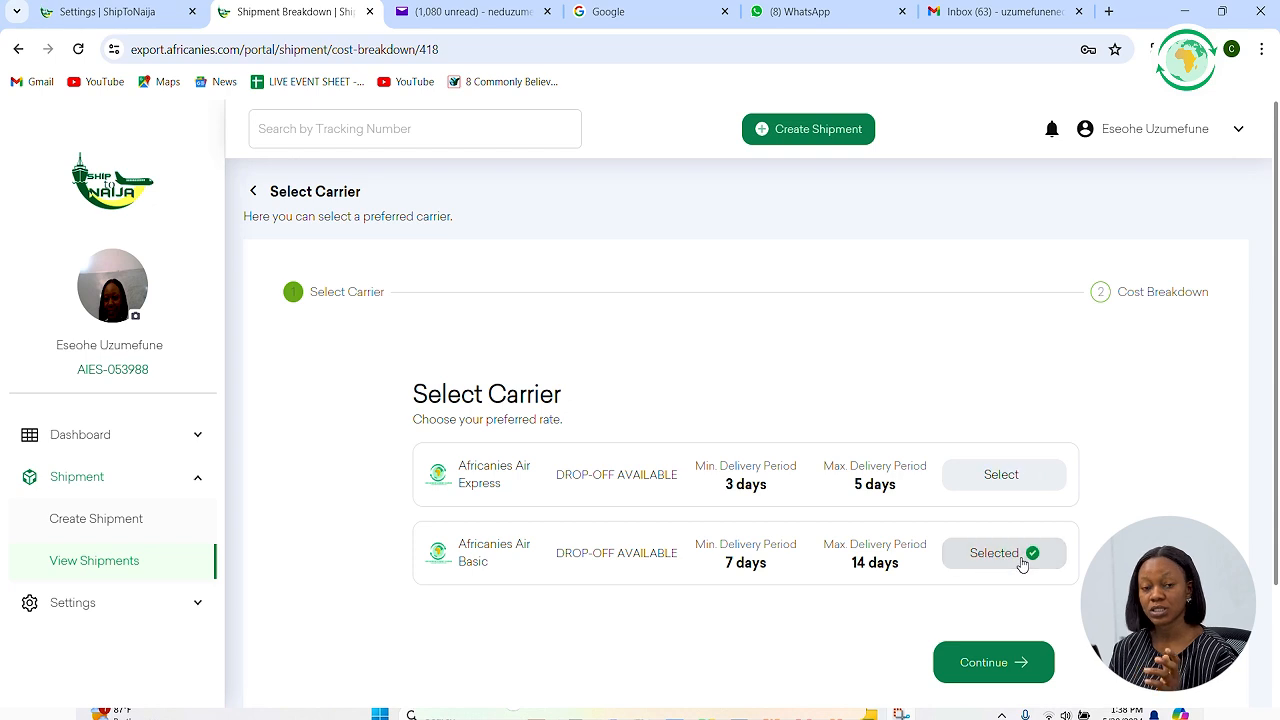
{"action": "left_click", "coordinate": [1006, 488]}
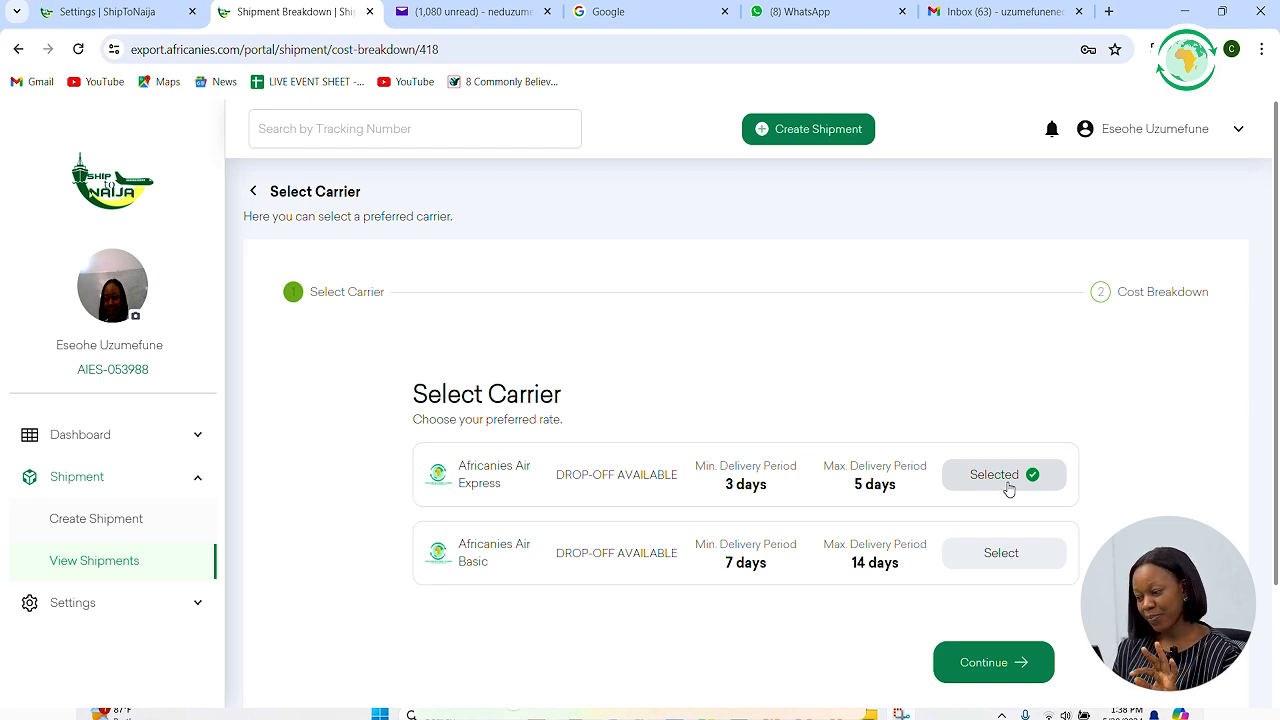
{"action": "scroll", "coordinate": [1010, 490], "scroll_direction": "down", "scroll_amount": 1}
{"action": "scroll", "coordinate": [1012, 492], "scroll_direction": "down", "scroll_amount": 1}
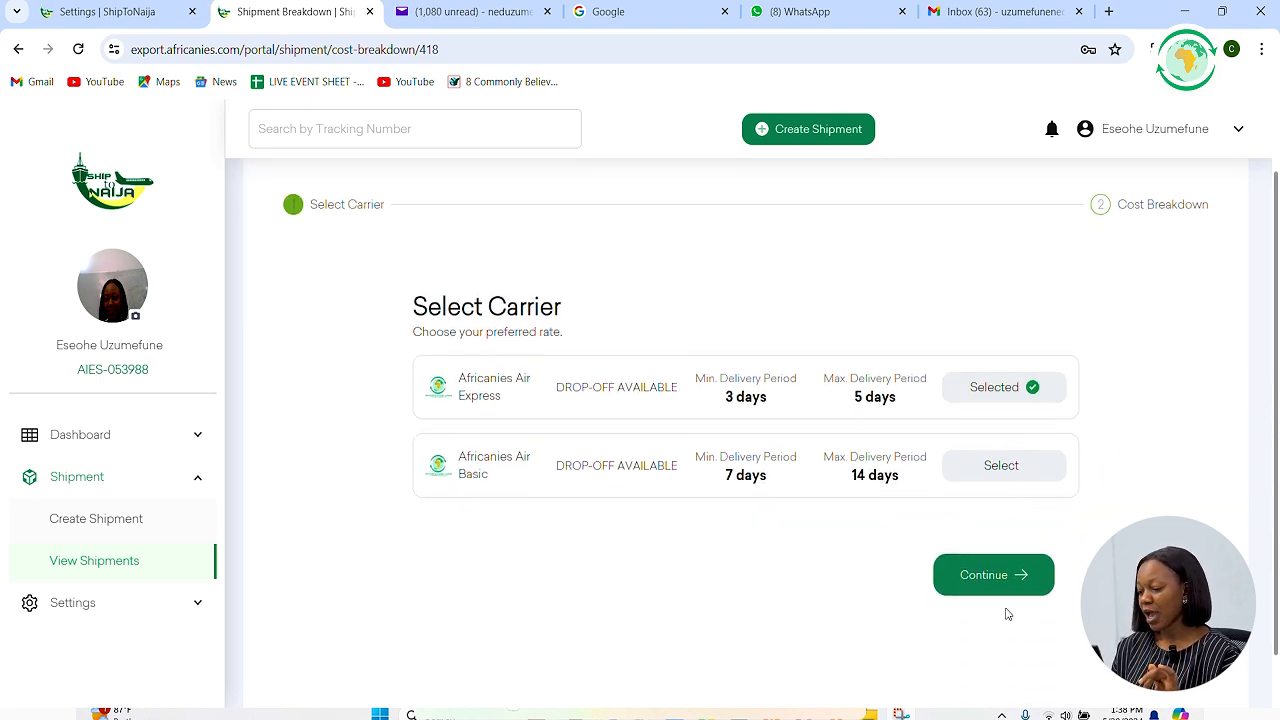
{"action": "left_click", "coordinate": [990, 590]}
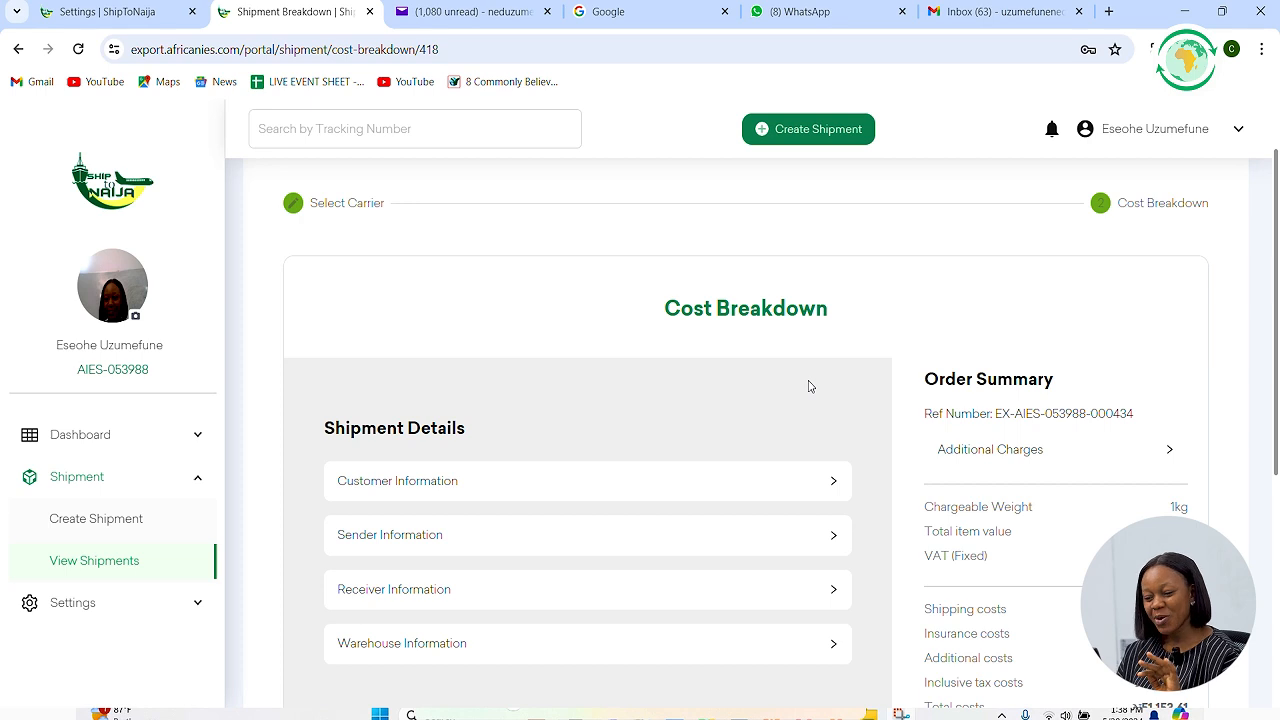
Step: Expand and collapse the Customer and Receiver Information sections to review their details
{"action": "scroll", "coordinate": [810, 386], "scroll_direction": "down", "scroll_amount": 1}
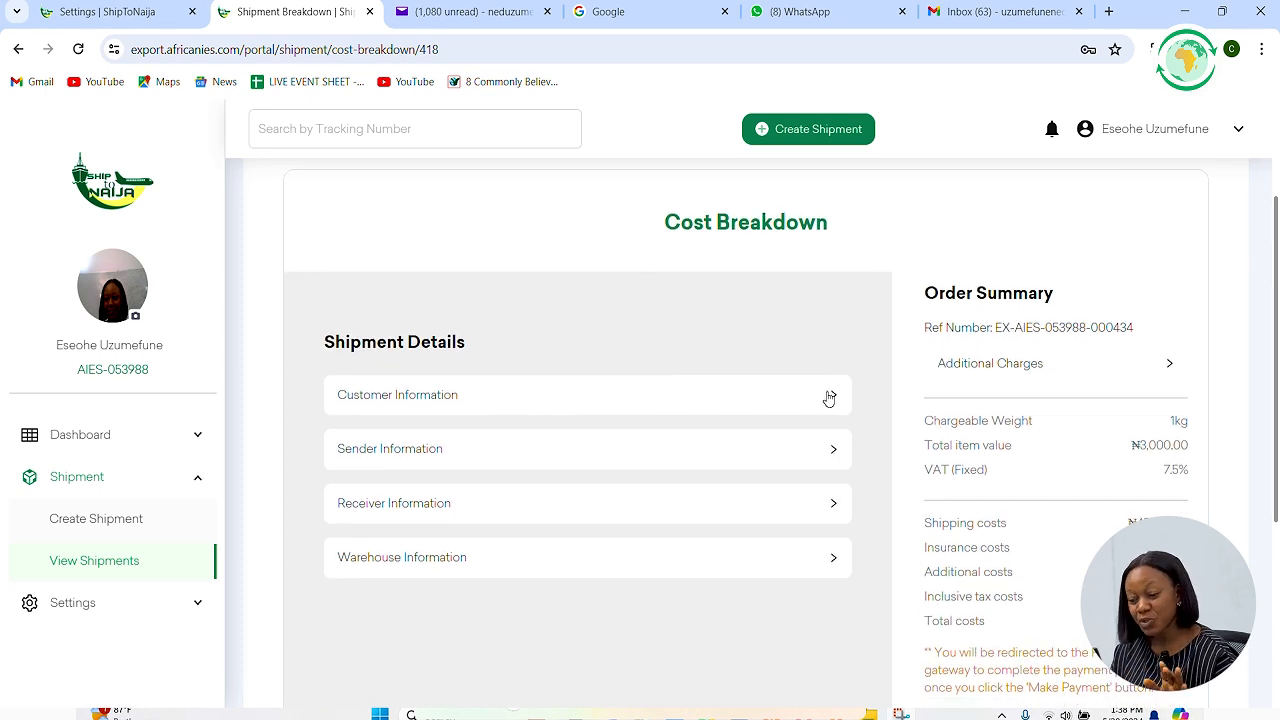
{"action": "left_click", "coordinate": [829, 397]}
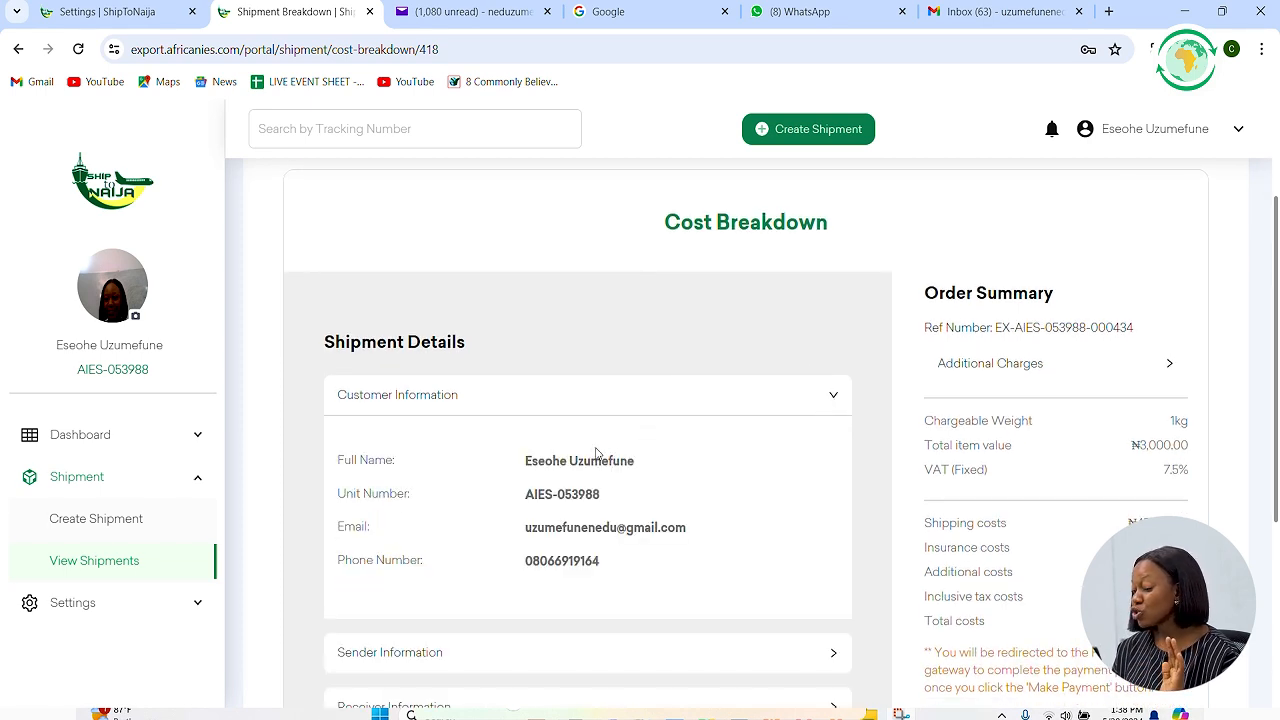
{"action": "left_click", "coordinate": [828, 396]}
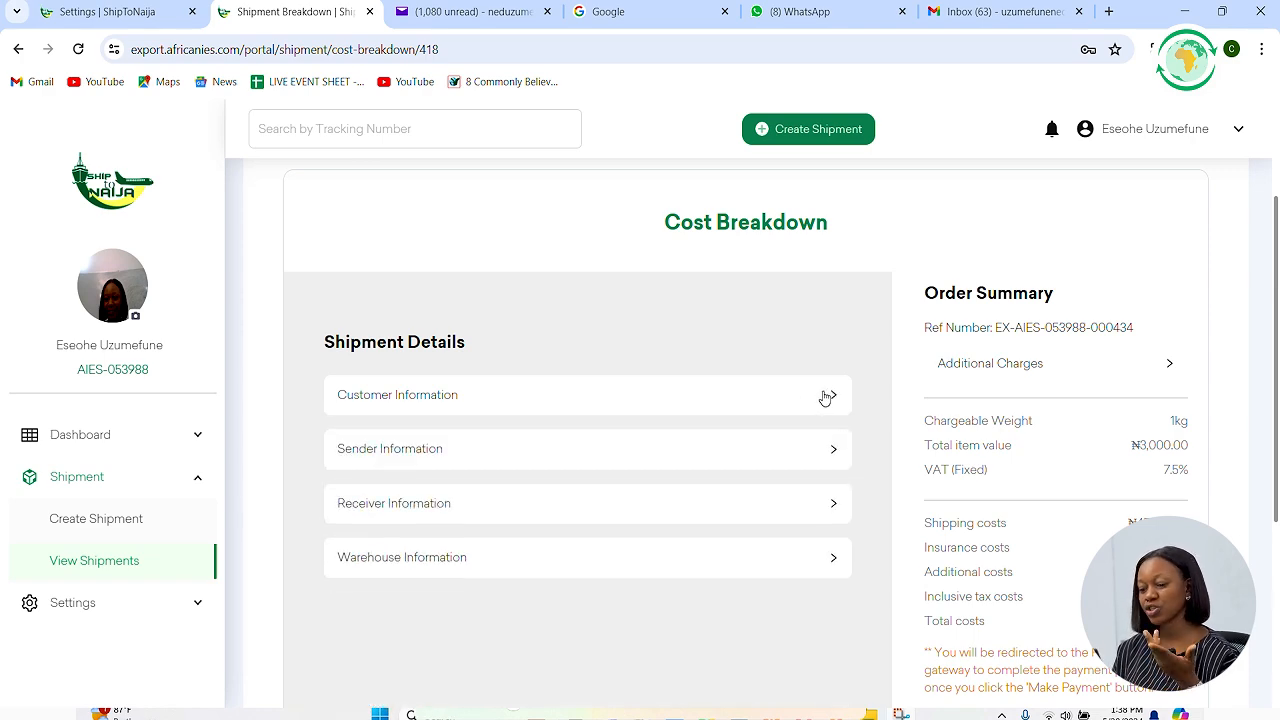
{"action": "left_click", "coordinate": [831, 507]}
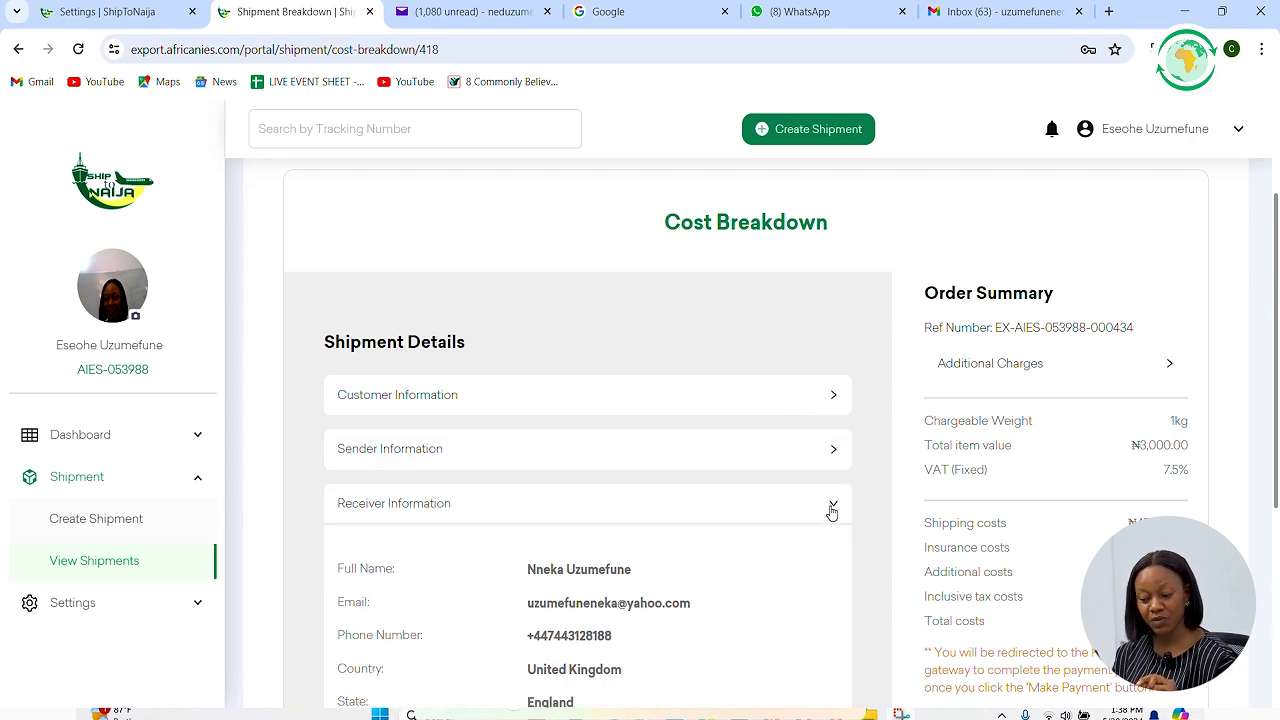
{"action": "scroll", "coordinate": [831, 511], "scroll_direction": "down", "scroll_amount": 1}
{"action": "scroll", "coordinate": [831, 512], "scroll_direction": "down", "scroll_amount": 2}
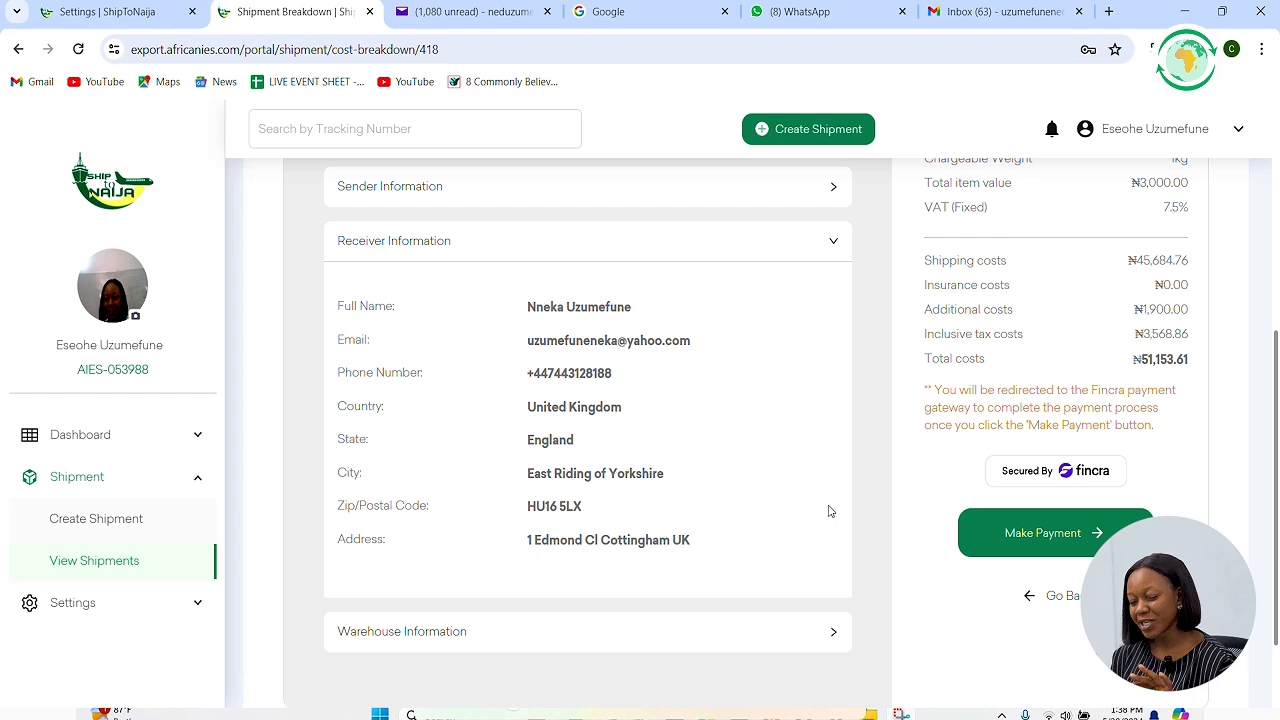
{"action": "scroll", "coordinate": [828, 505], "scroll_direction": "up", "scroll_amount": 2}
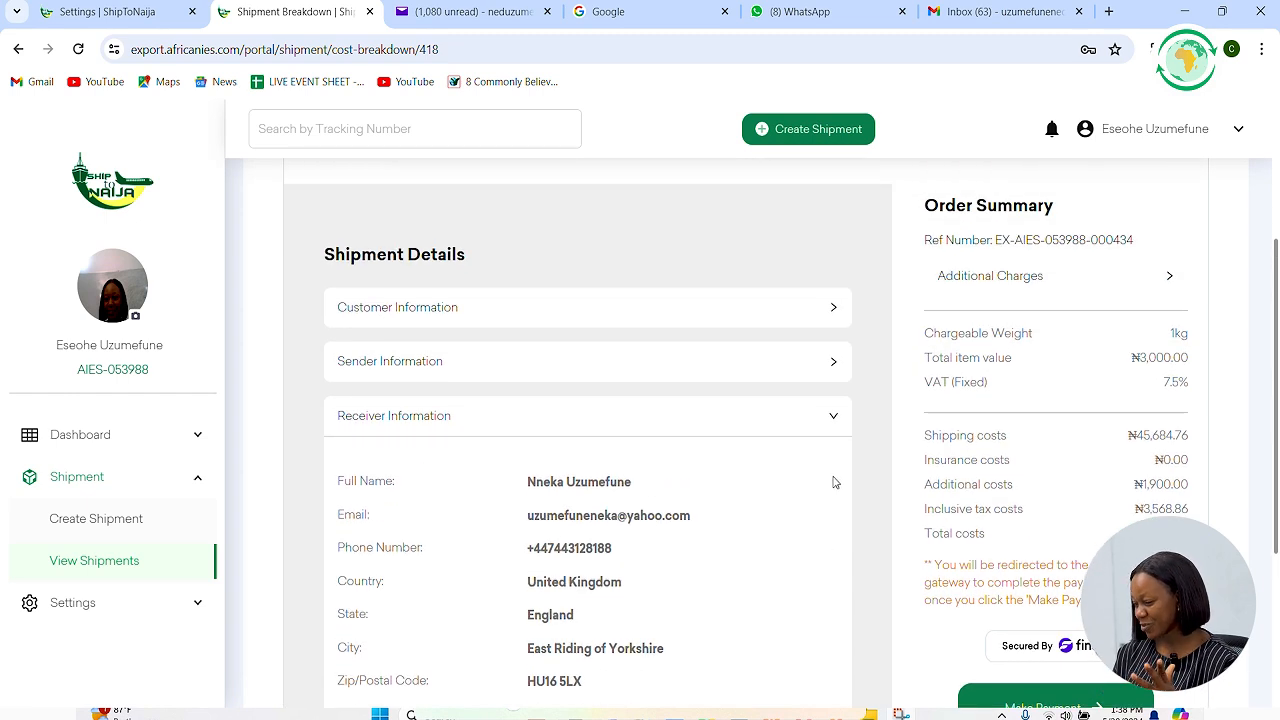
{"action": "triple_click", "coordinate": [835, 418]}
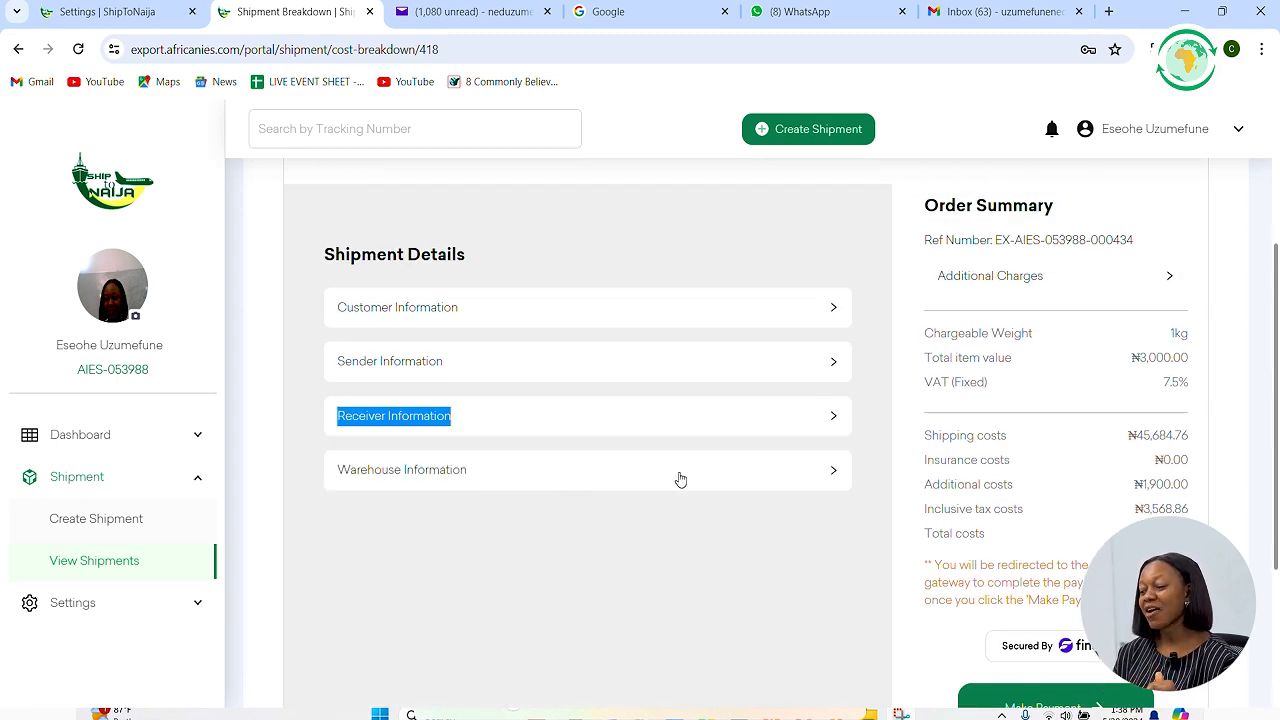
Step: Review the Warehouse Information, then collapse it and return to the order summary
{"action": "left_click", "coordinate": [820, 468]}
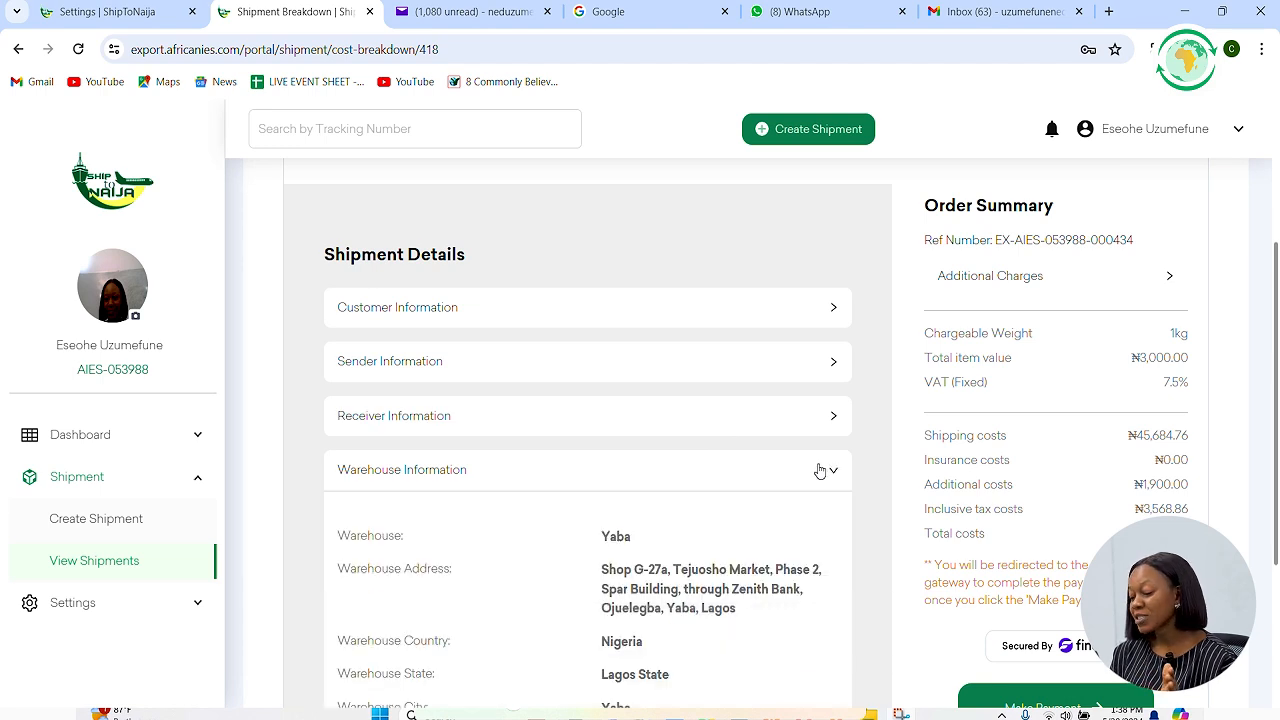
{"action": "scroll", "coordinate": [818, 476], "scroll_direction": "down", "scroll_amount": 2}
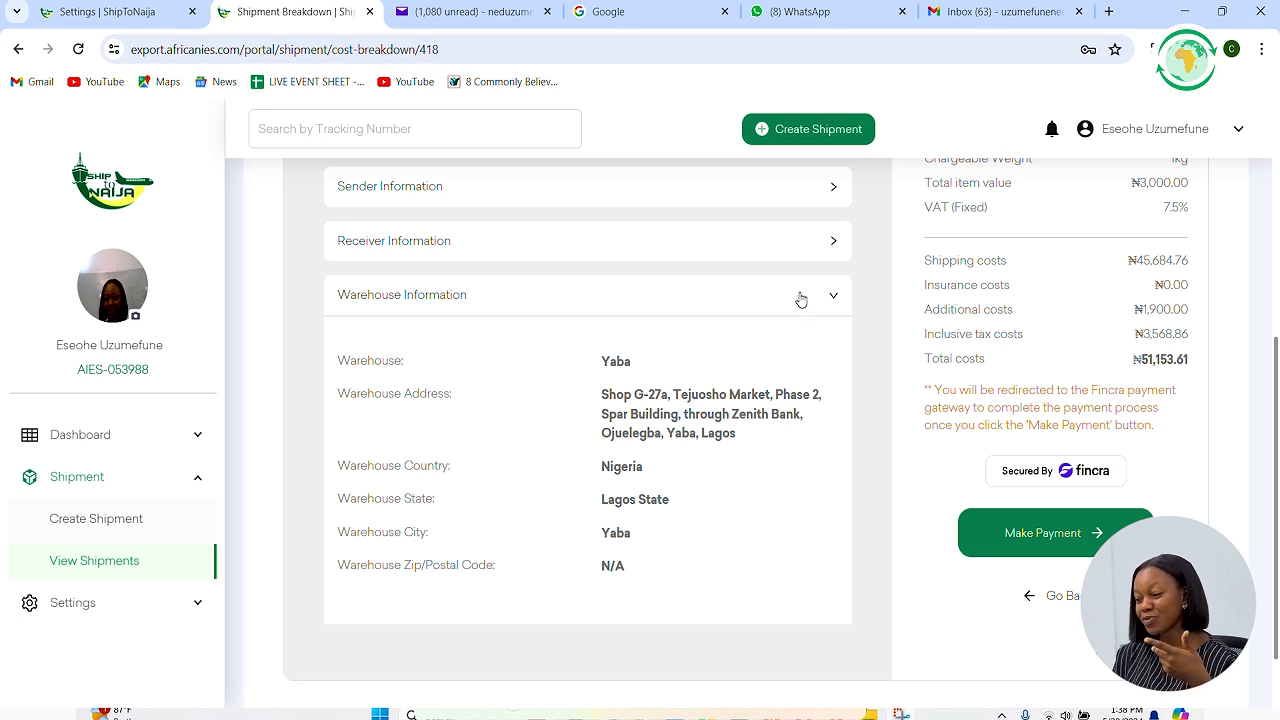
{"action": "left_click", "coordinate": [834, 297]}
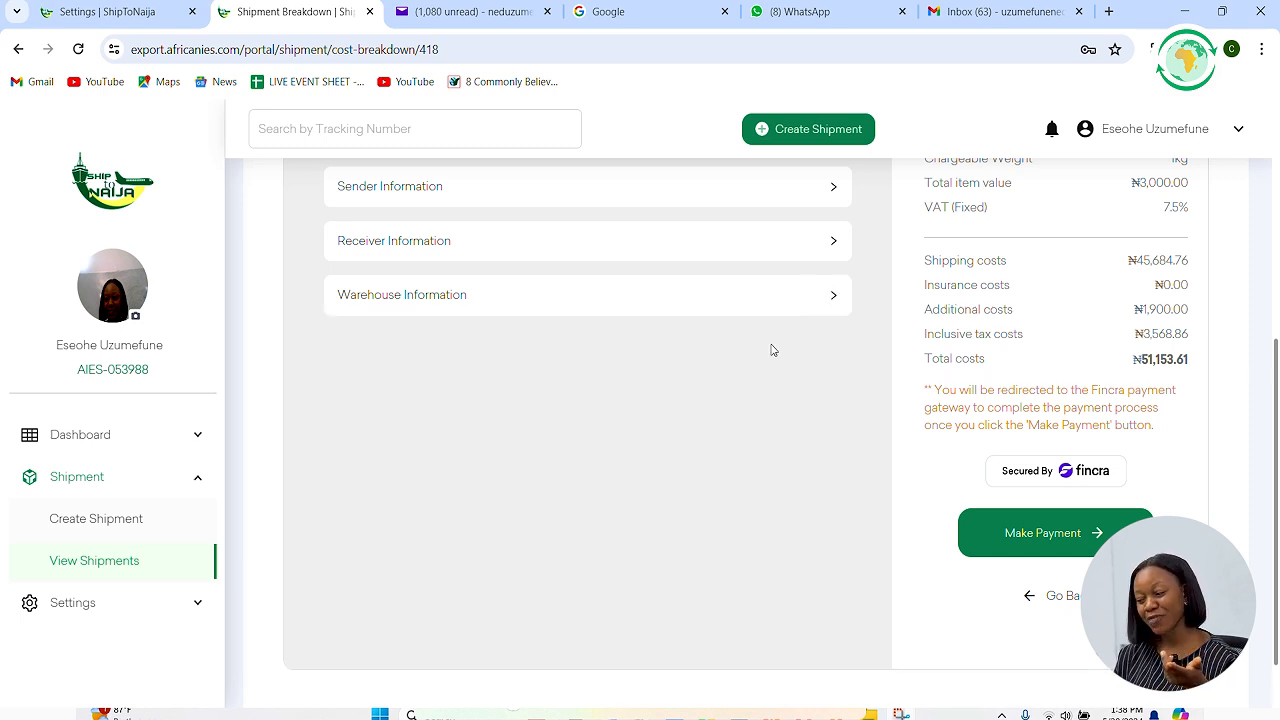
{"action": "scroll", "coordinate": [837, 436], "scroll_direction": "up", "scroll_amount": 1}
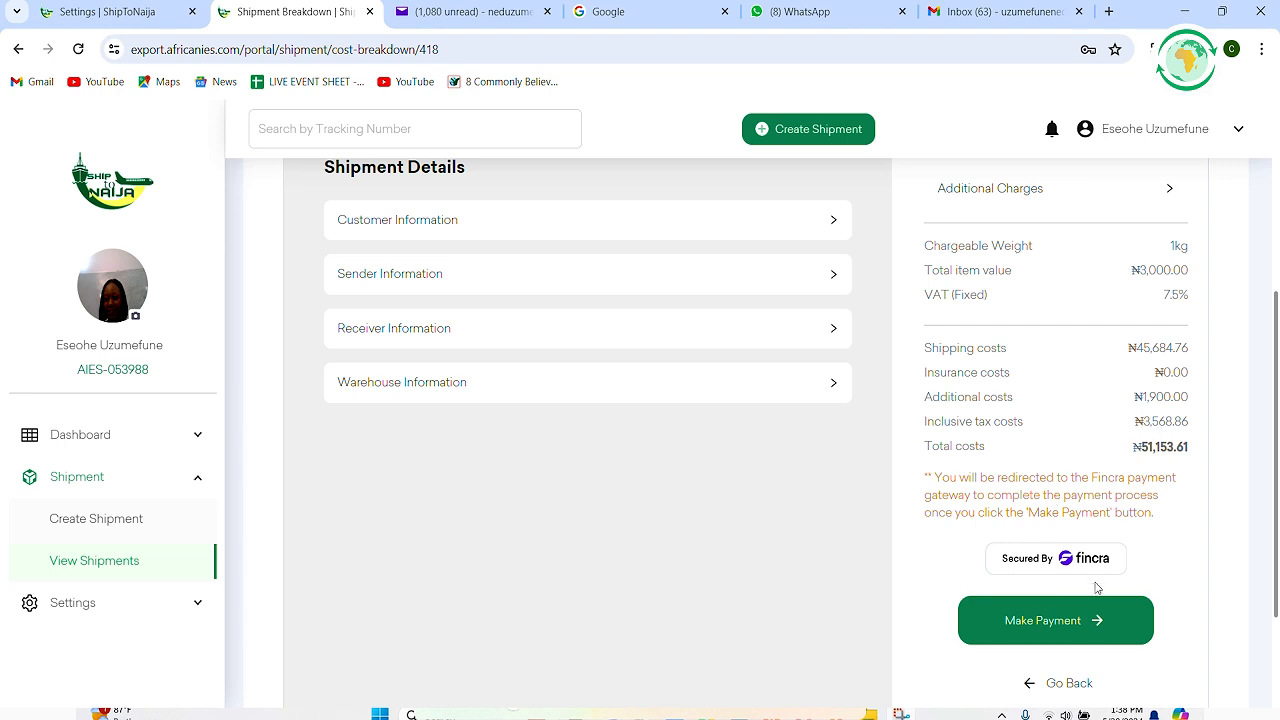
Step: Choose Make Payment to go to the Fincra checkout for NGN 51,923.47
{"action": "left_click", "coordinate": [1080, 625]}
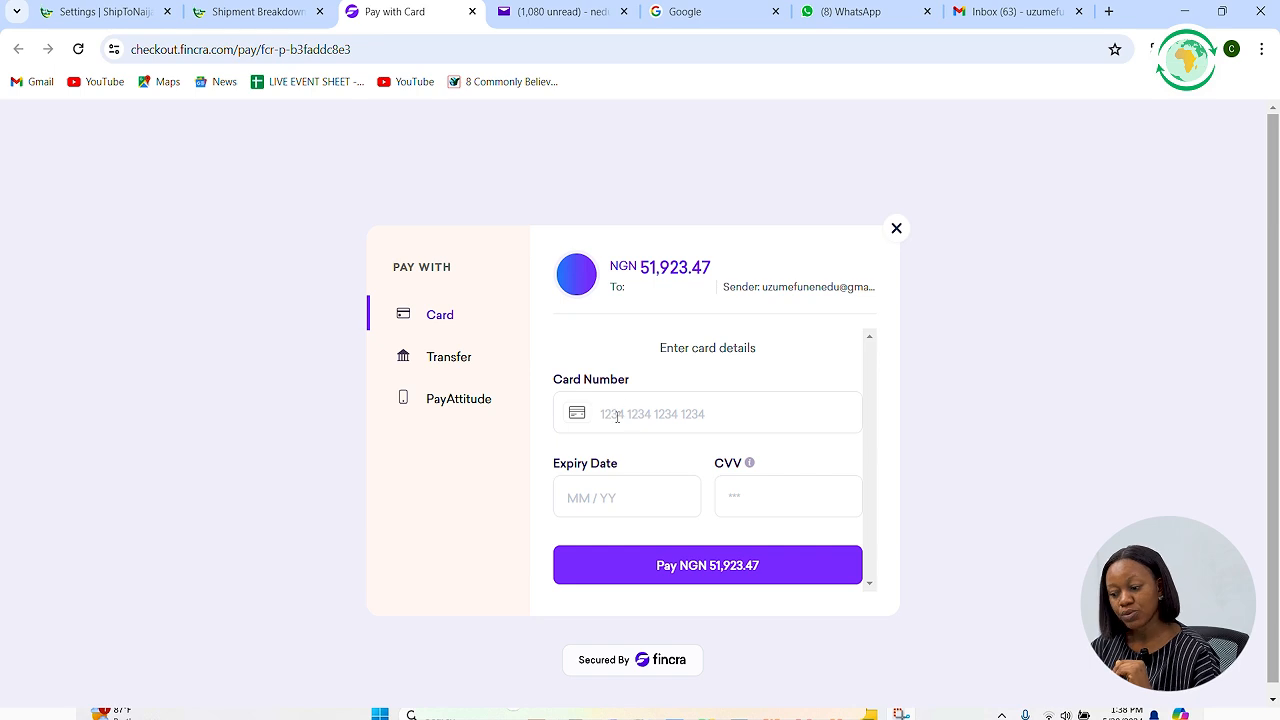
Step: Pay by card using a saved card, then enter the card's 4-digit PIN
{"action": "left_click", "coordinate": [437, 314]}
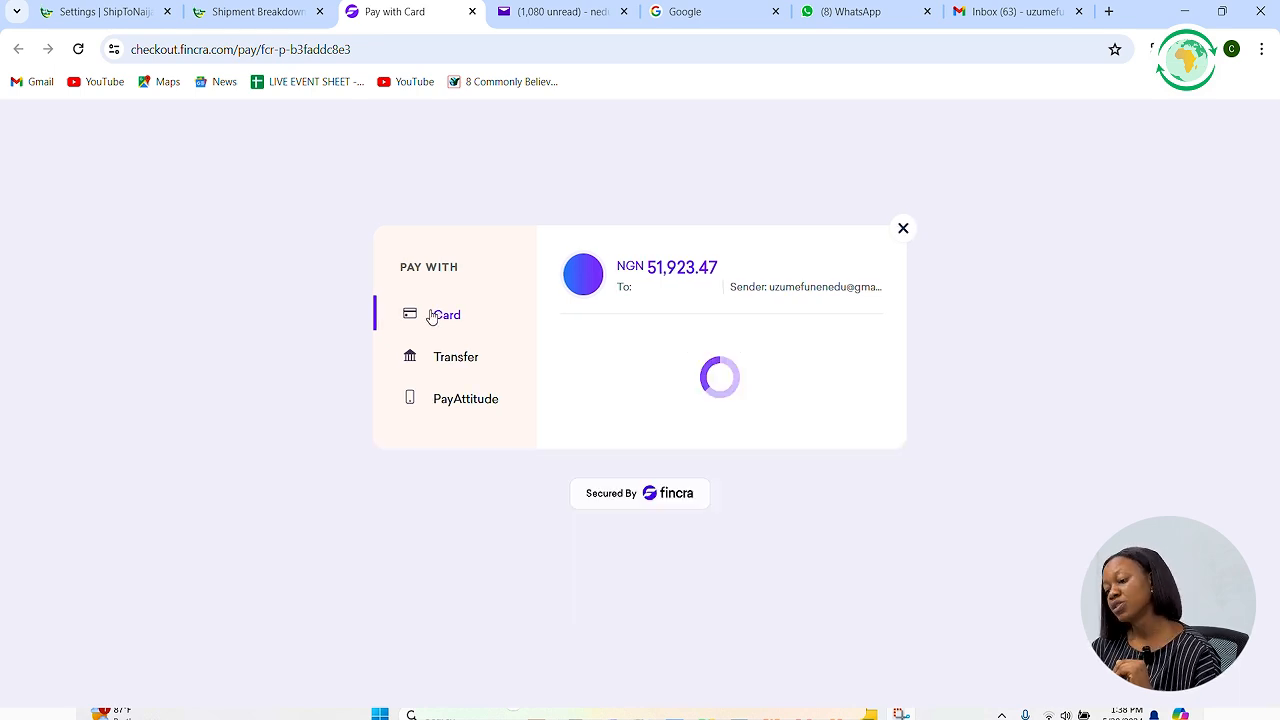
{"action": "left_click", "coordinate": [651, 417]}
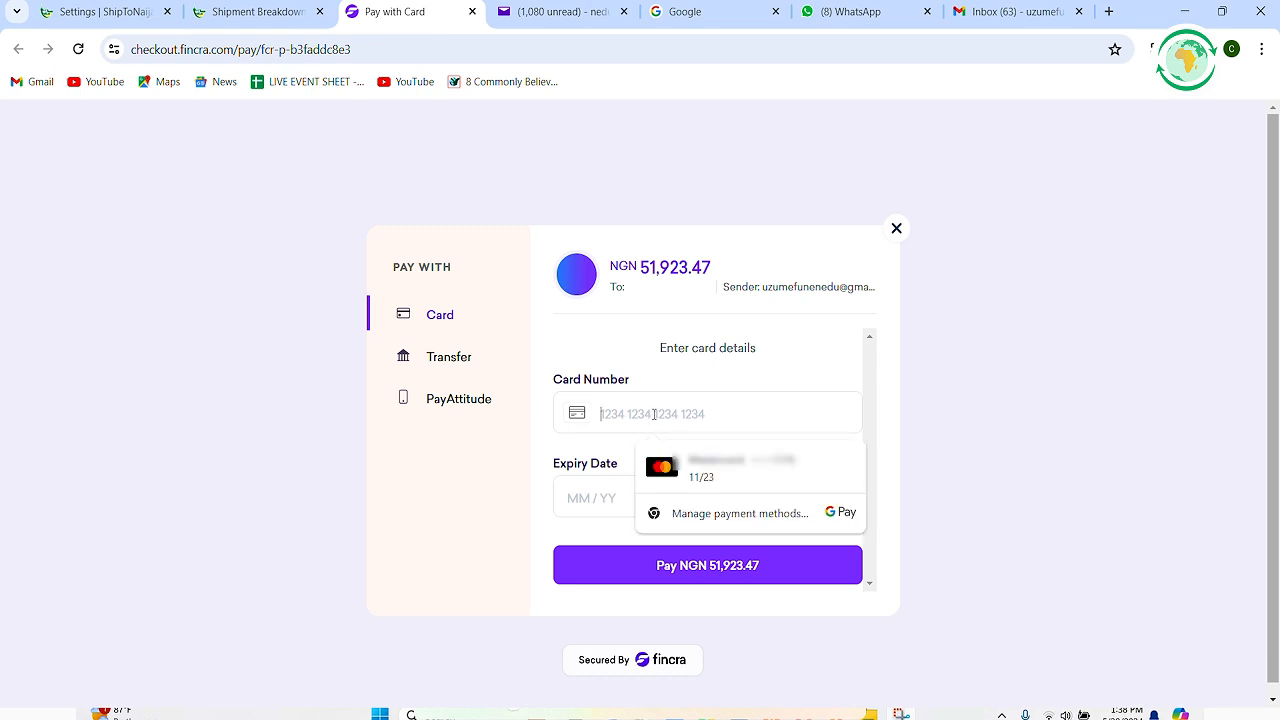
{"action": "left_click", "coordinate": [700, 460]}
{"action": "left_click", "coordinate": [743, 551]}
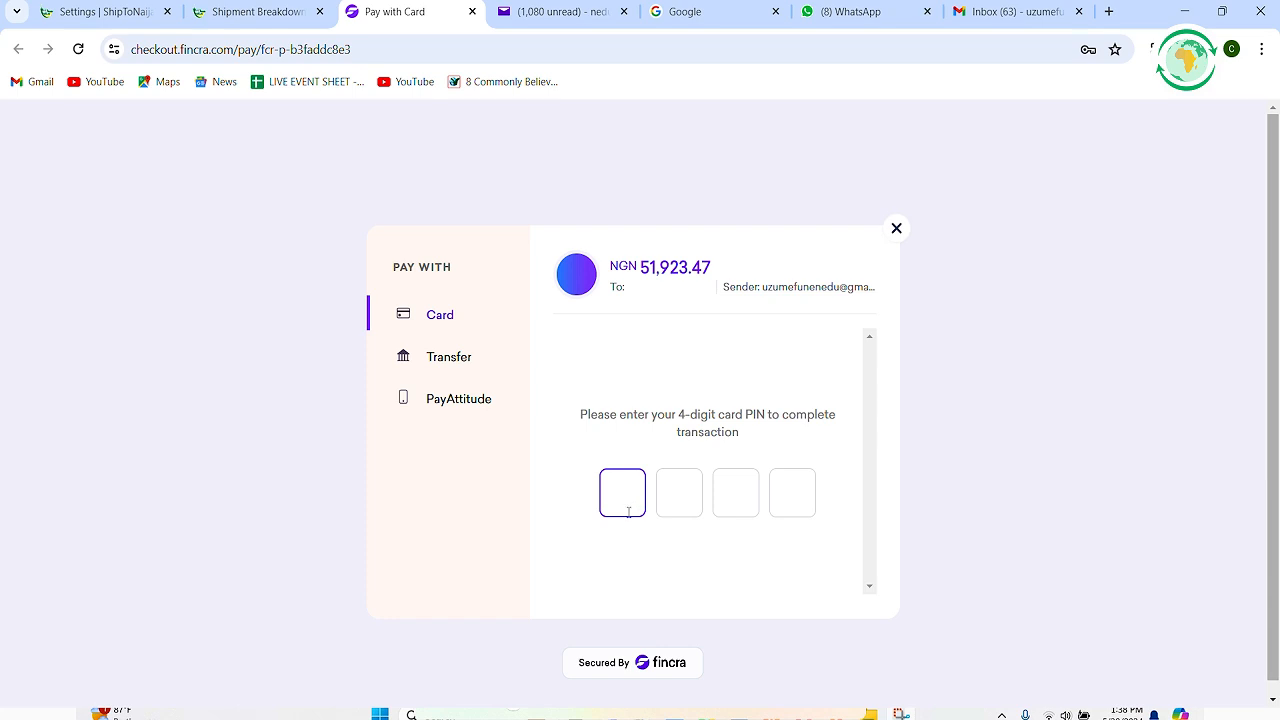
{"action": "type", "text": "****"}
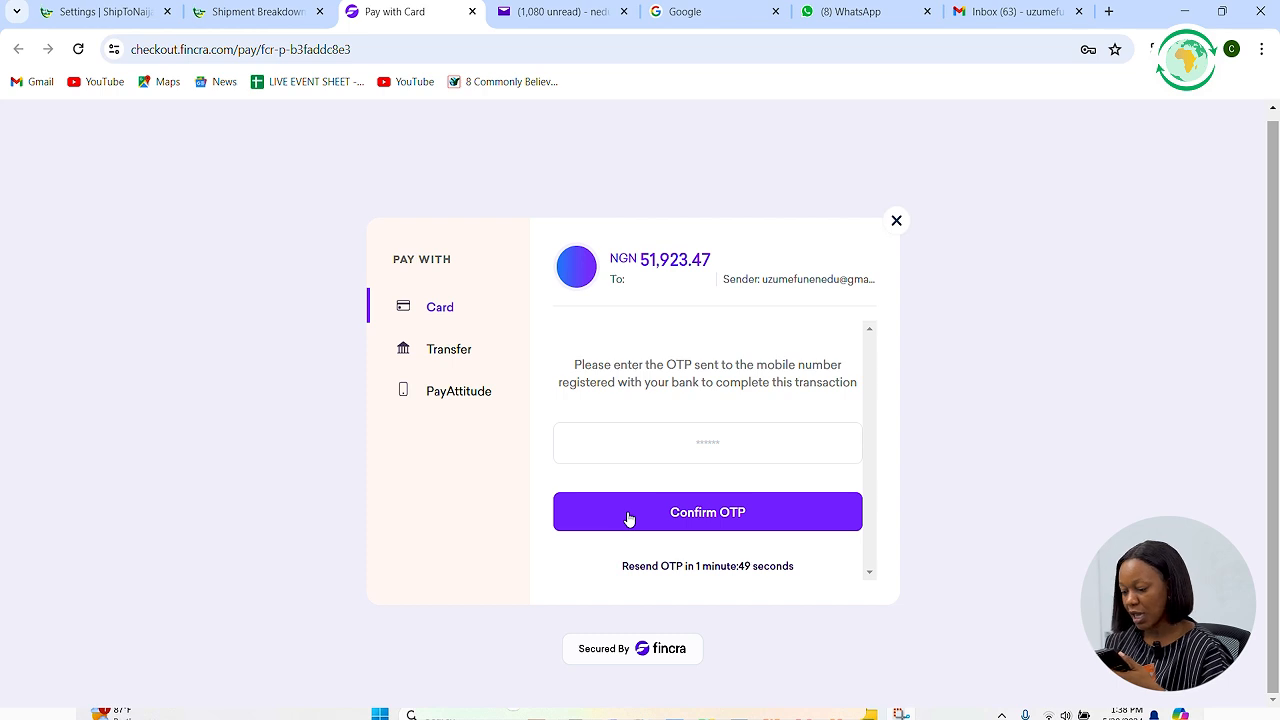
Step: Enter the OTP sent to the registered phone and confirm it
{"action": "left_click", "coordinate": [662, 453]}
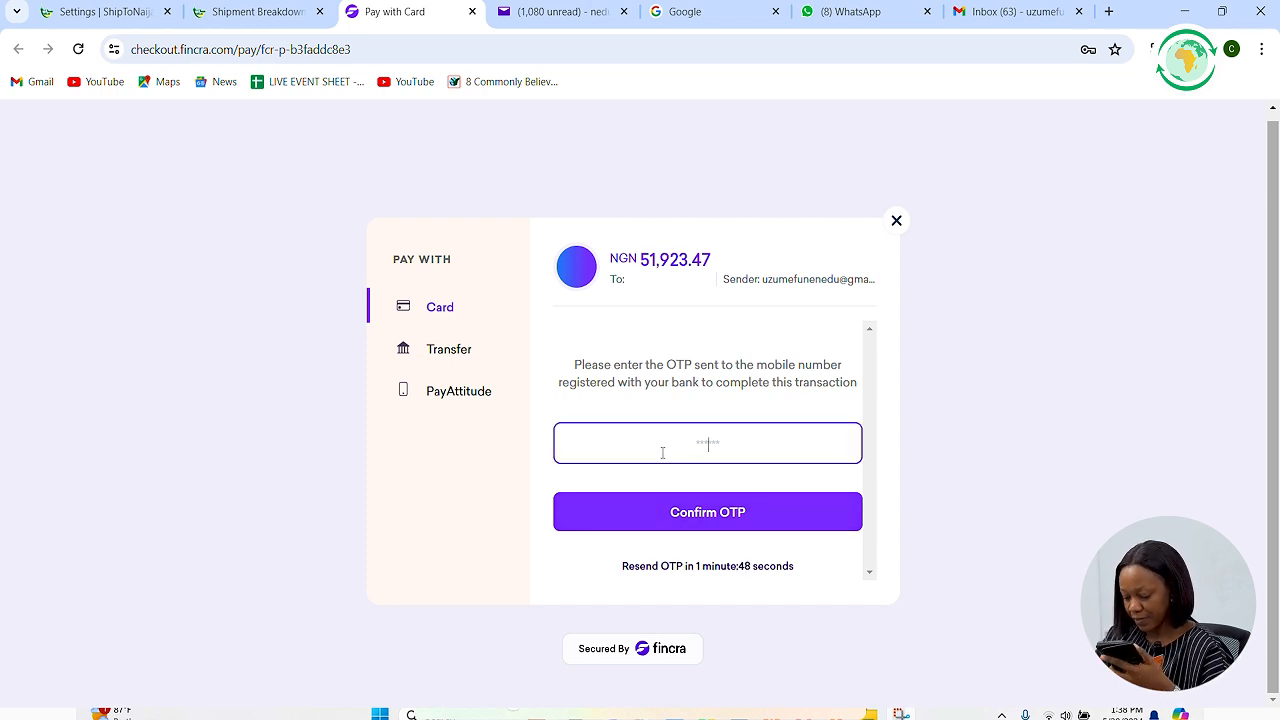
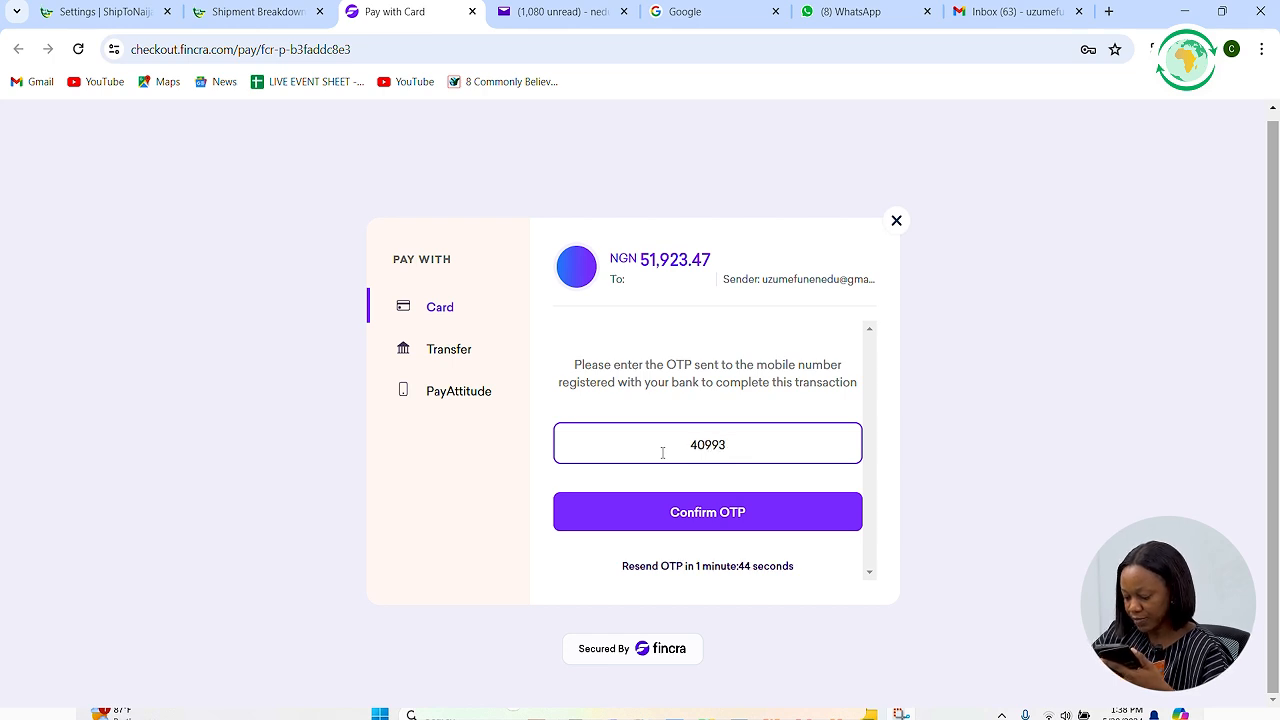
{"action": "left_click", "coordinate": [704, 516]}
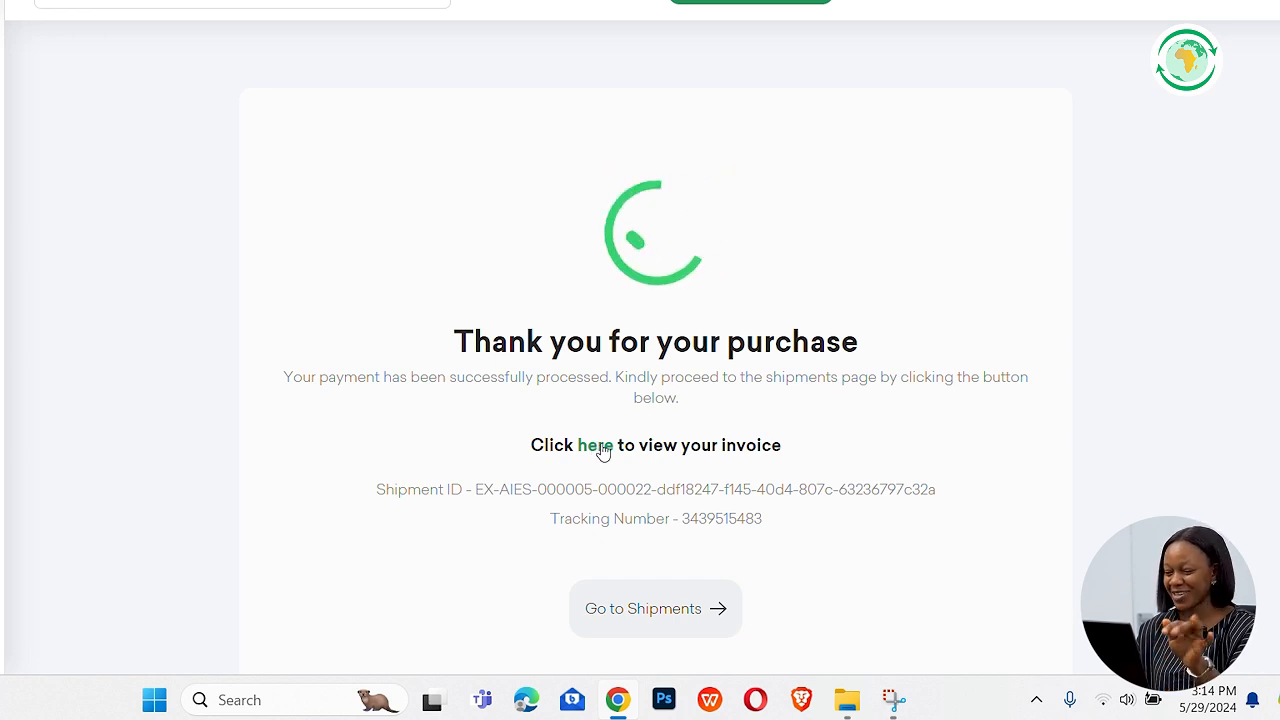
Step: View the paid shipment's 3-page invoice and labels, then send them to the print dialog
{"action": "left_click", "coordinate": [600, 447]}
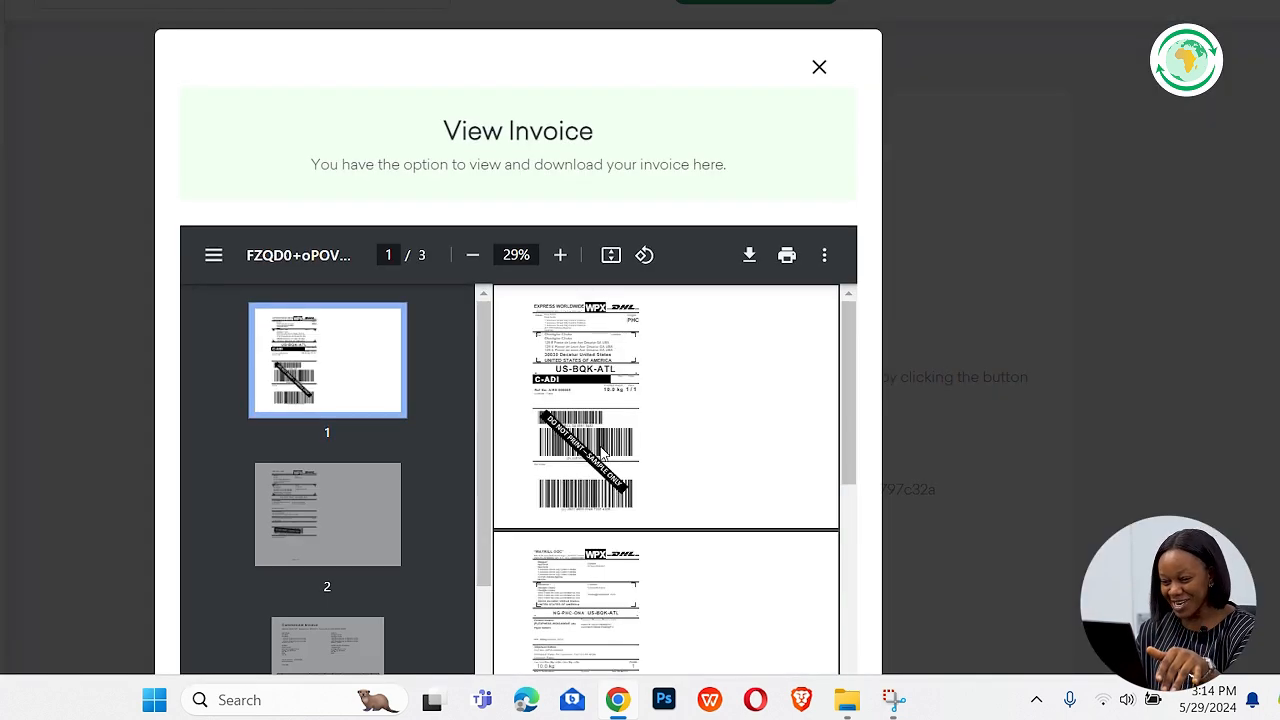
{"action": "scroll", "coordinate": [605, 450], "scroll_direction": "down", "scroll_amount": 3}
{"action": "scroll", "coordinate": [618, 506], "scroll_direction": "down", "scroll_amount": 3}
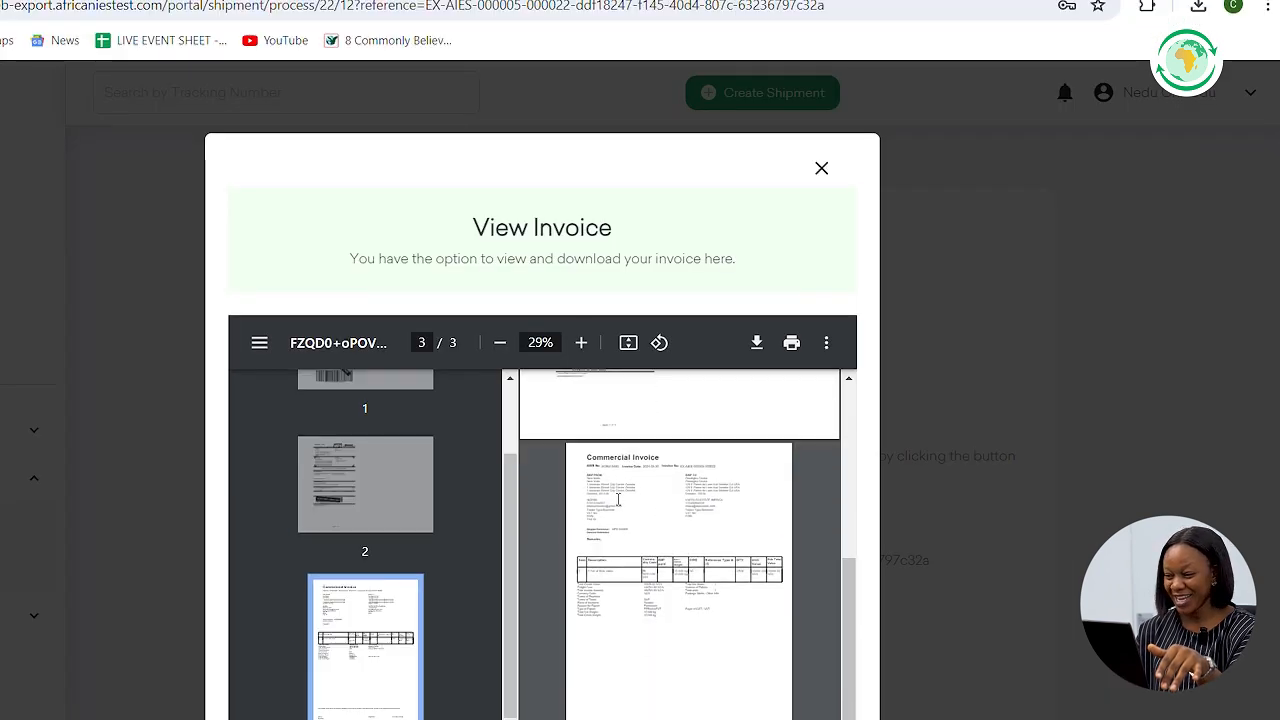
{"action": "scroll", "coordinate": [618, 500], "scroll_direction": "up", "scroll_amount": 5}
{"action": "scroll", "coordinate": [618, 497], "scroll_direction": "up", "scroll_amount": 1}
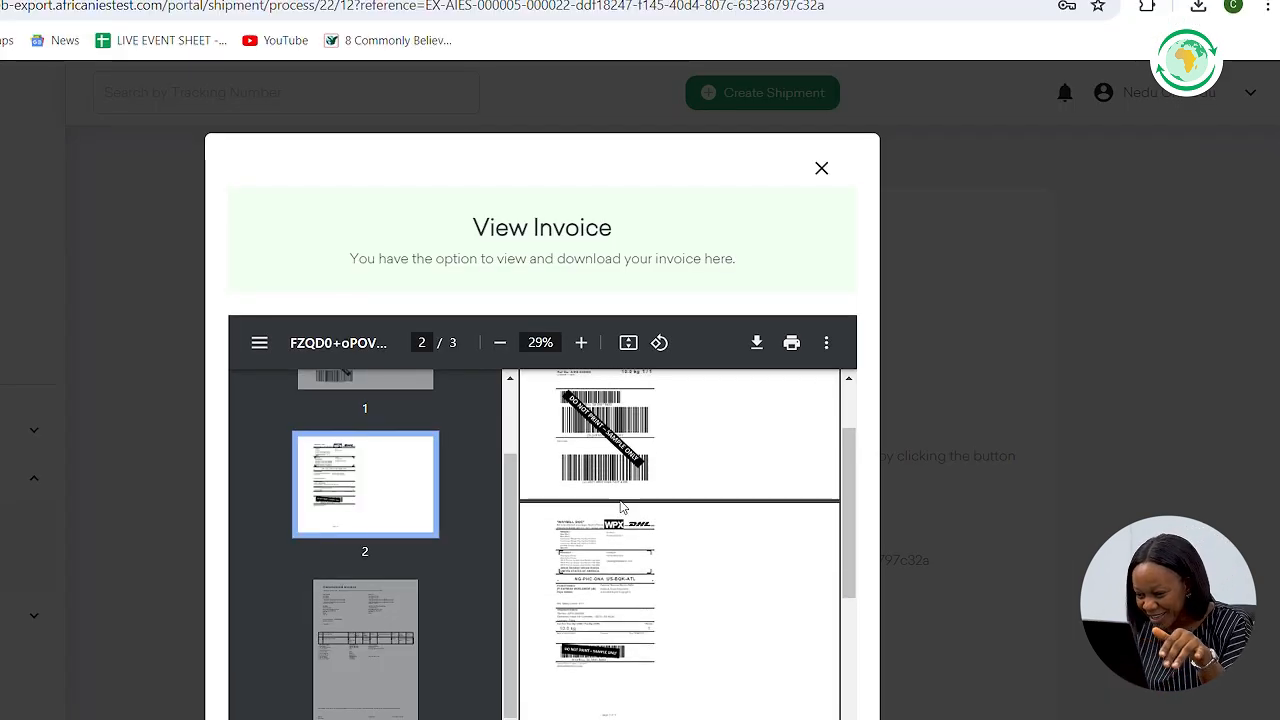
{"action": "scroll", "coordinate": [621, 507], "scroll_direction": "down", "scroll_amount": 3}
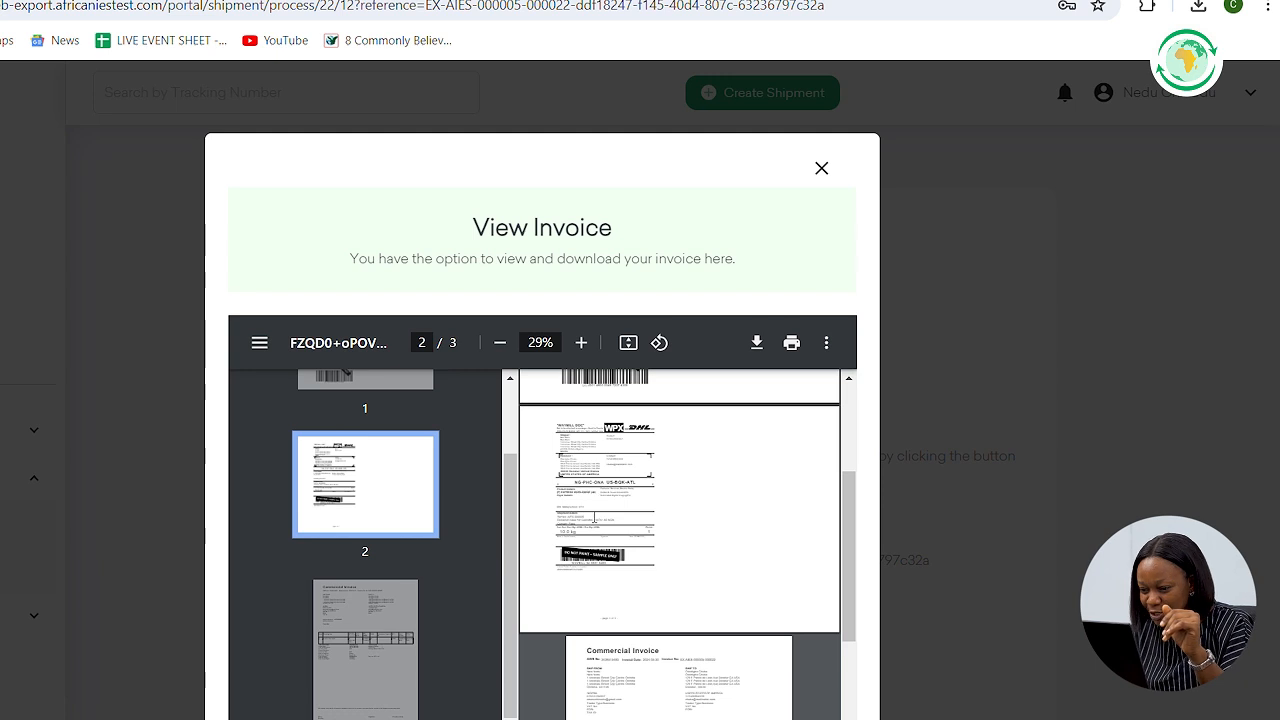
{"action": "scroll", "coordinate": [509, 519], "scroll_direction": "down", "scroll_amount": 1}
{"action": "scroll", "coordinate": [509, 517], "scroll_direction": "up", "scroll_amount": 5}
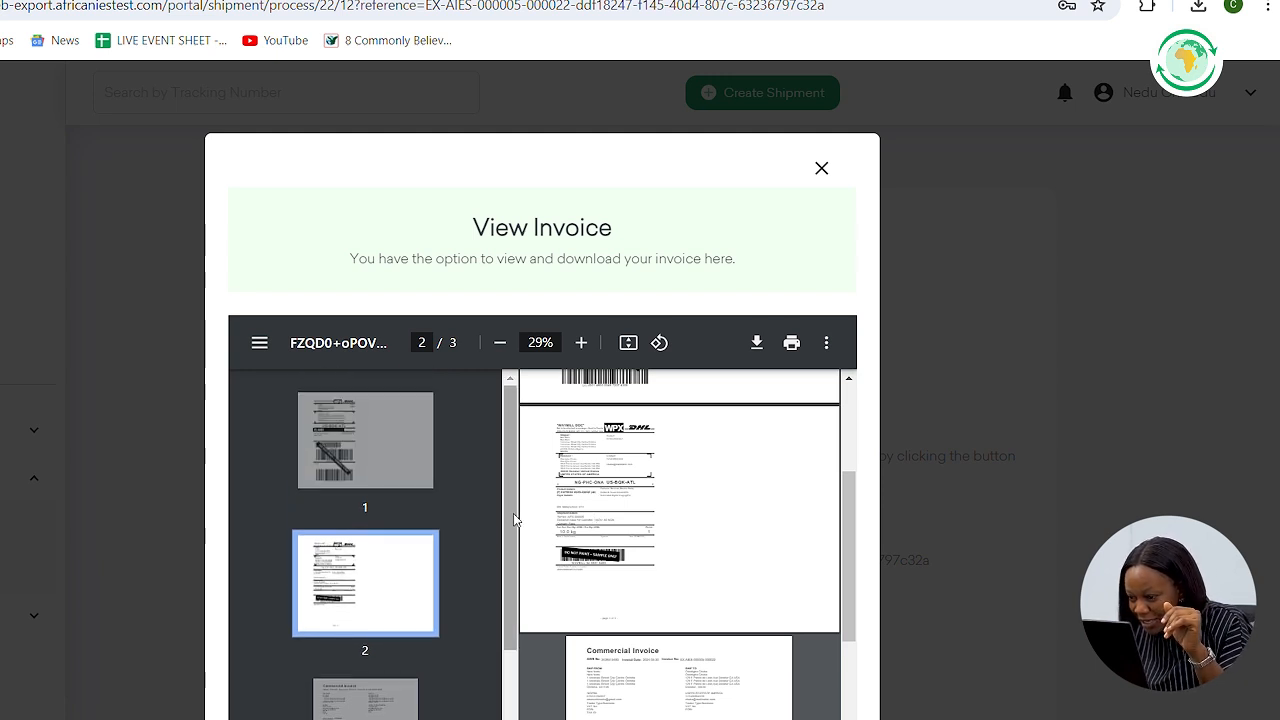
{"action": "scroll", "coordinate": [580, 530], "scroll_direction": "down", "scroll_amount": 6}
{"action": "scroll", "coordinate": [668, 543], "scroll_direction": "down", "scroll_amount": 1}
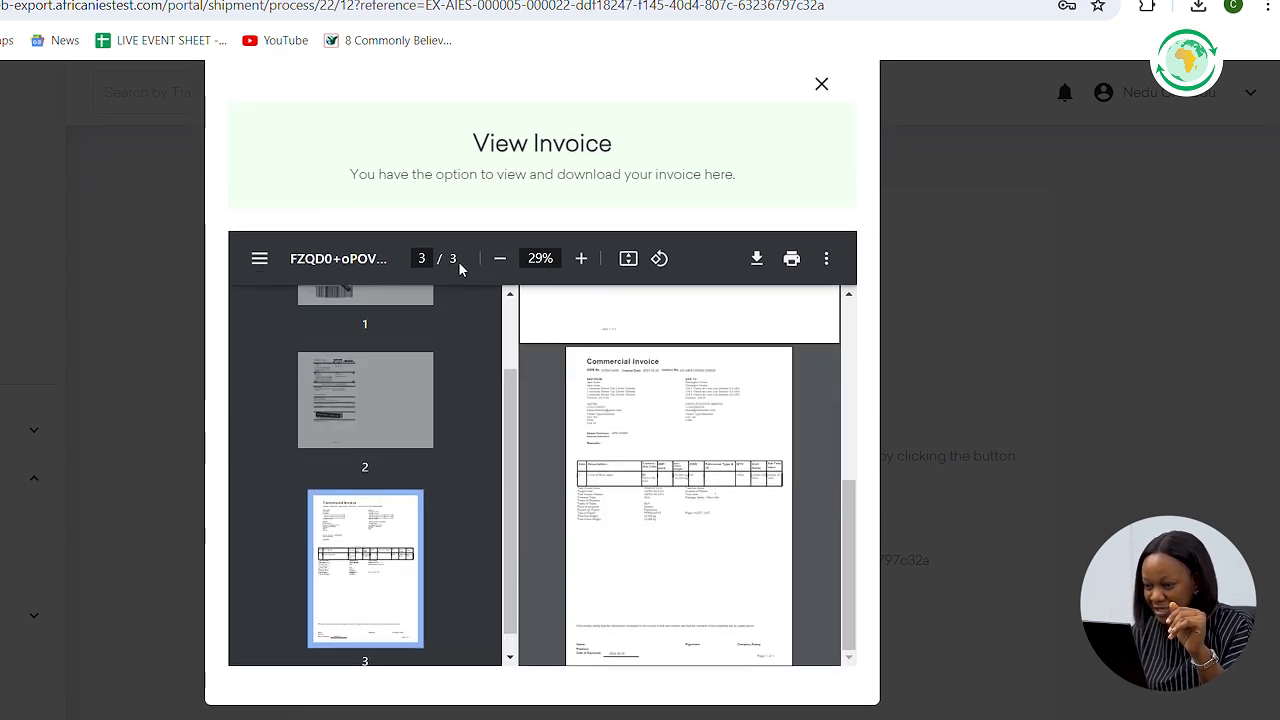
{"action": "scroll", "coordinate": [464, 444], "scroll_direction": "up", "scroll_amount": 3}
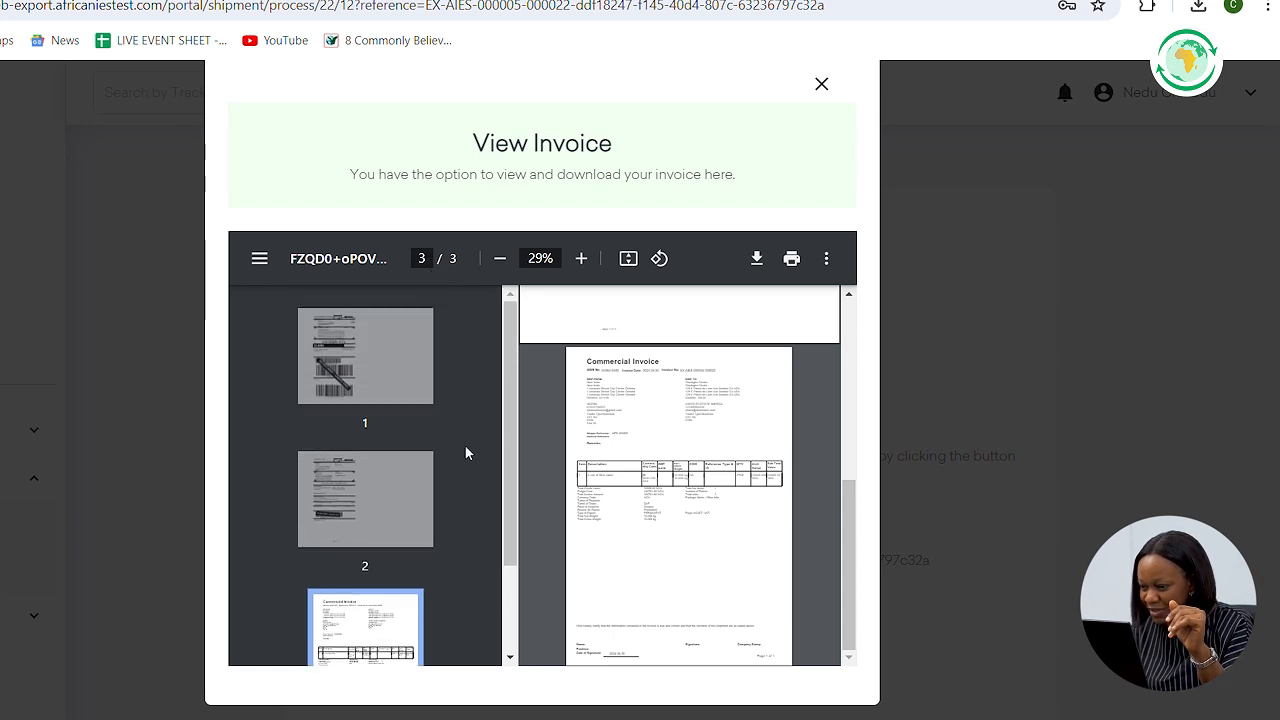
{"action": "scroll", "coordinate": [647, 370], "scroll_direction": "up", "scroll_amount": 5}
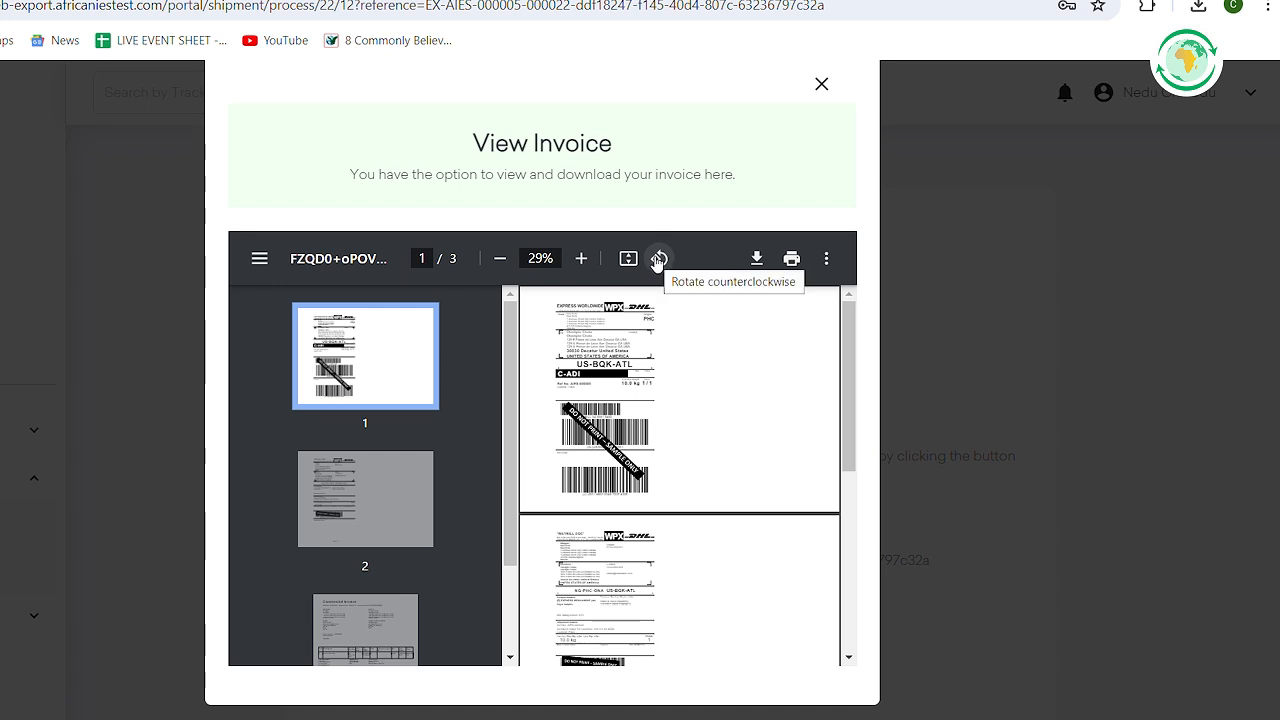
{"action": "left_click", "coordinate": [791, 259]}
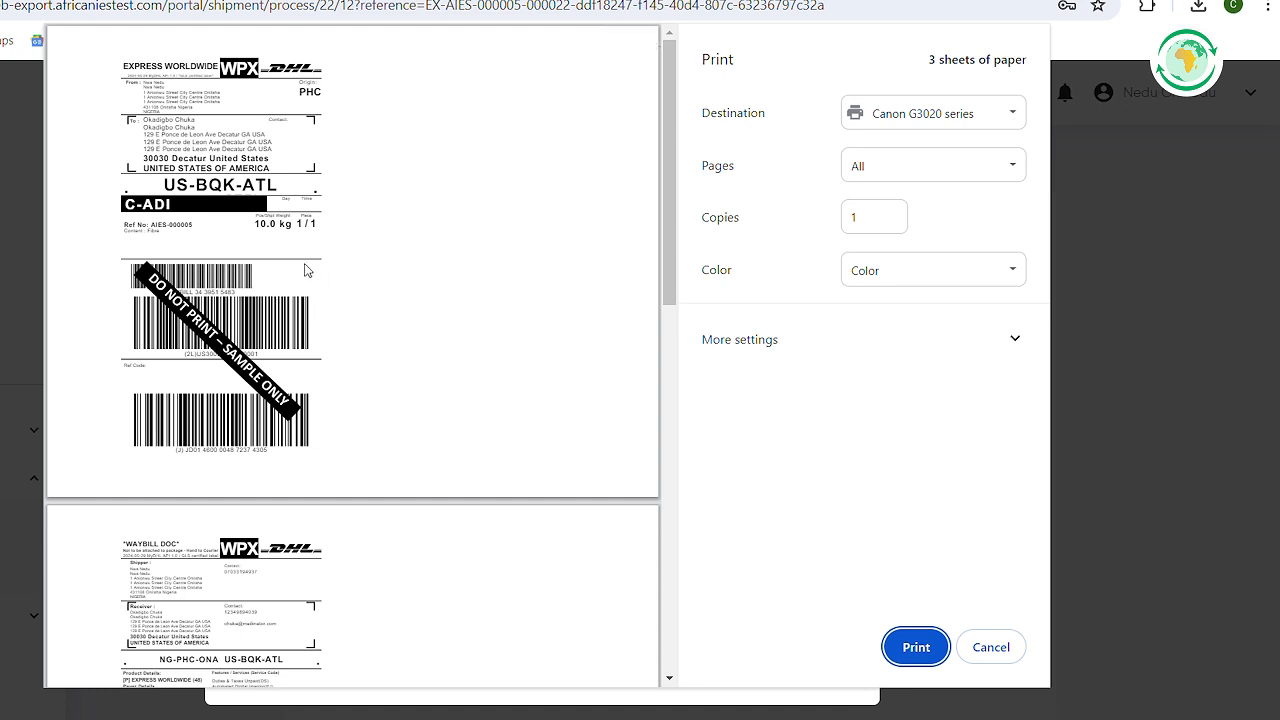
{"action": "scroll", "coordinate": [306, 270], "scroll_direction": "down", "scroll_amount": 1}
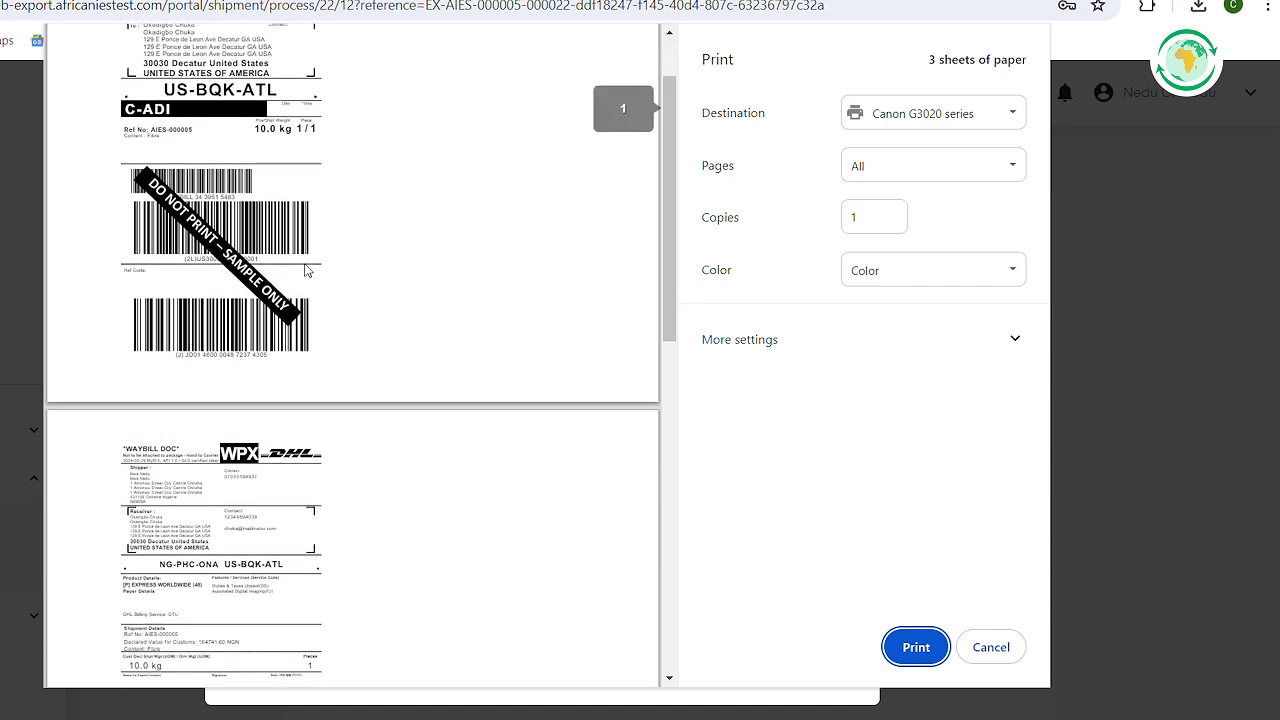
{"action": "scroll", "coordinate": [306, 270], "scroll_direction": "up", "scroll_amount": 1}
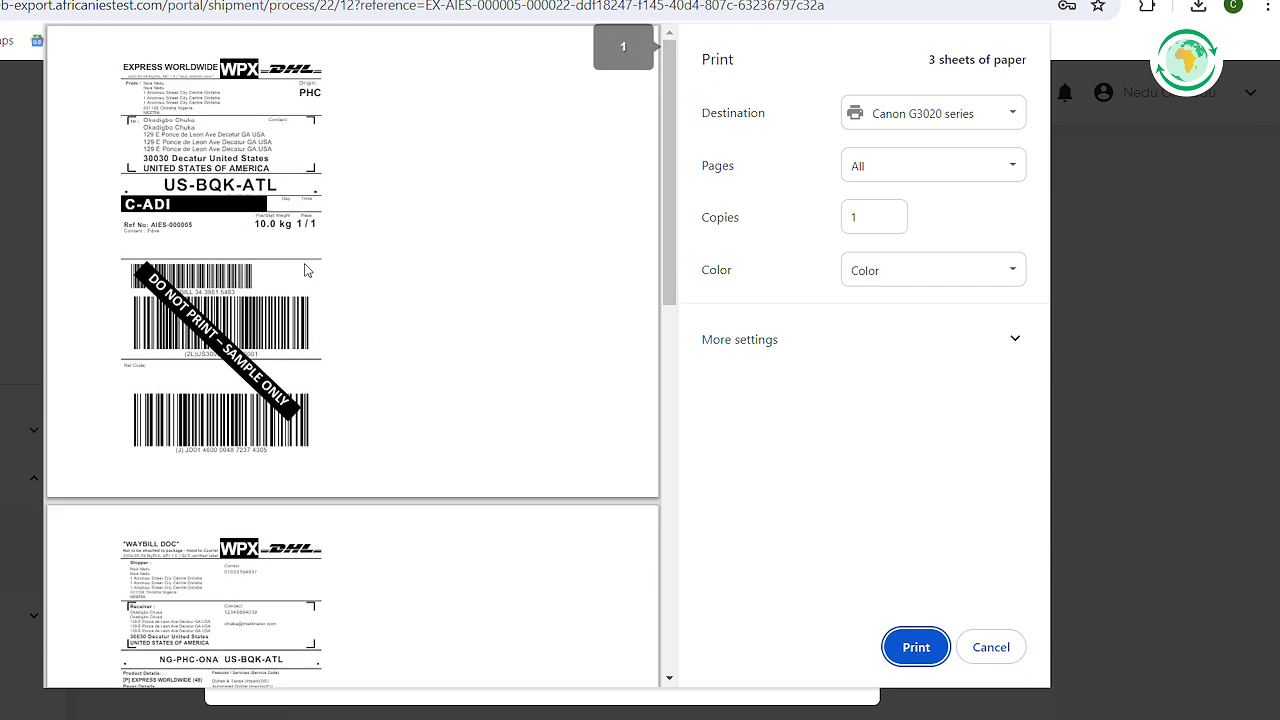
{"action": "scroll", "coordinate": [306, 270], "scroll_direction": "down", "scroll_amount": 1}
{"action": "scroll", "coordinate": [306, 270], "scroll_direction": "up", "scroll_amount": 1}
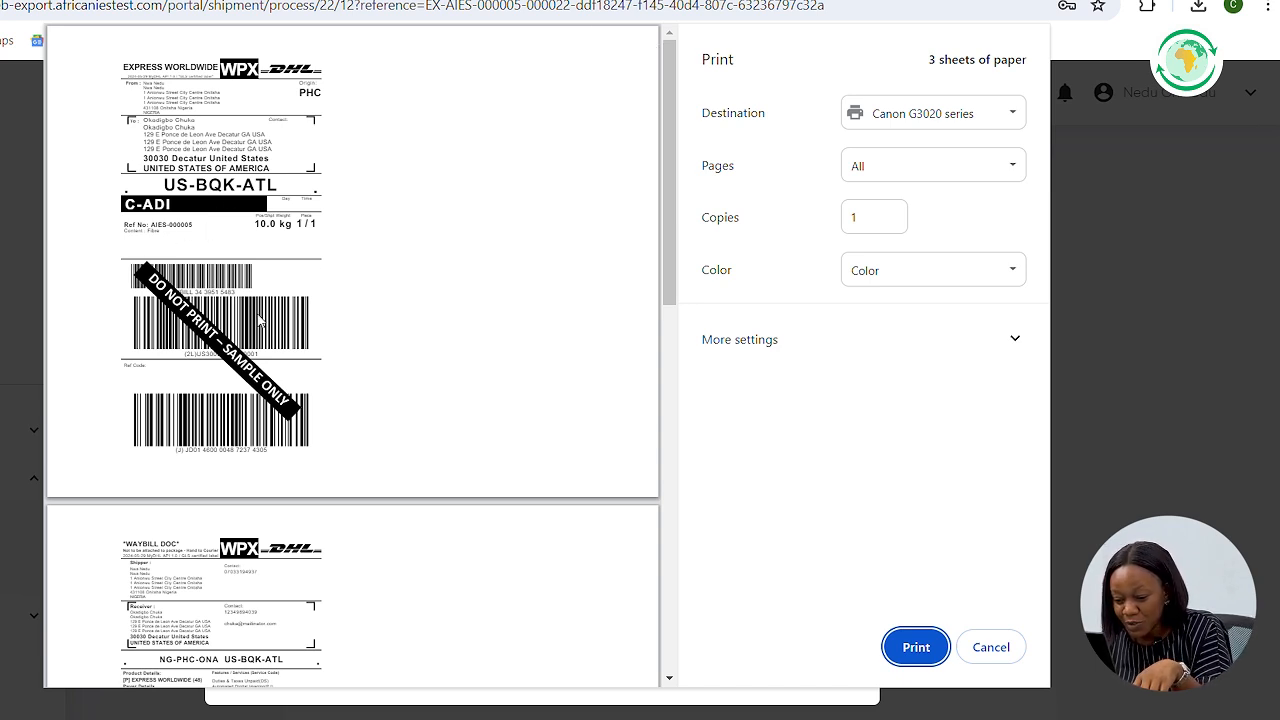
{"action": "scroll", "coordinate": [270, 492], "scroll_direction": "down", "scroll_amount": 1}
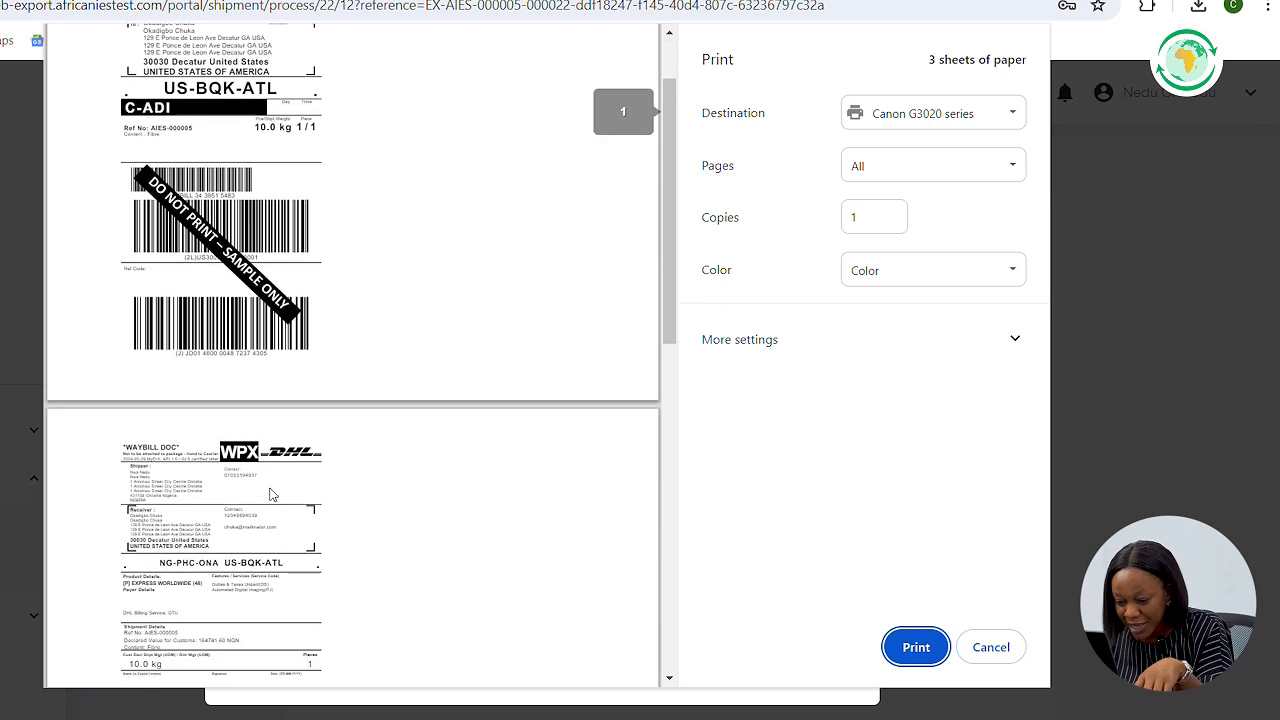
{"action": "scroll", "coordinate": [270, 494], "scroll_direction": "down", "scroll_amount": 1}
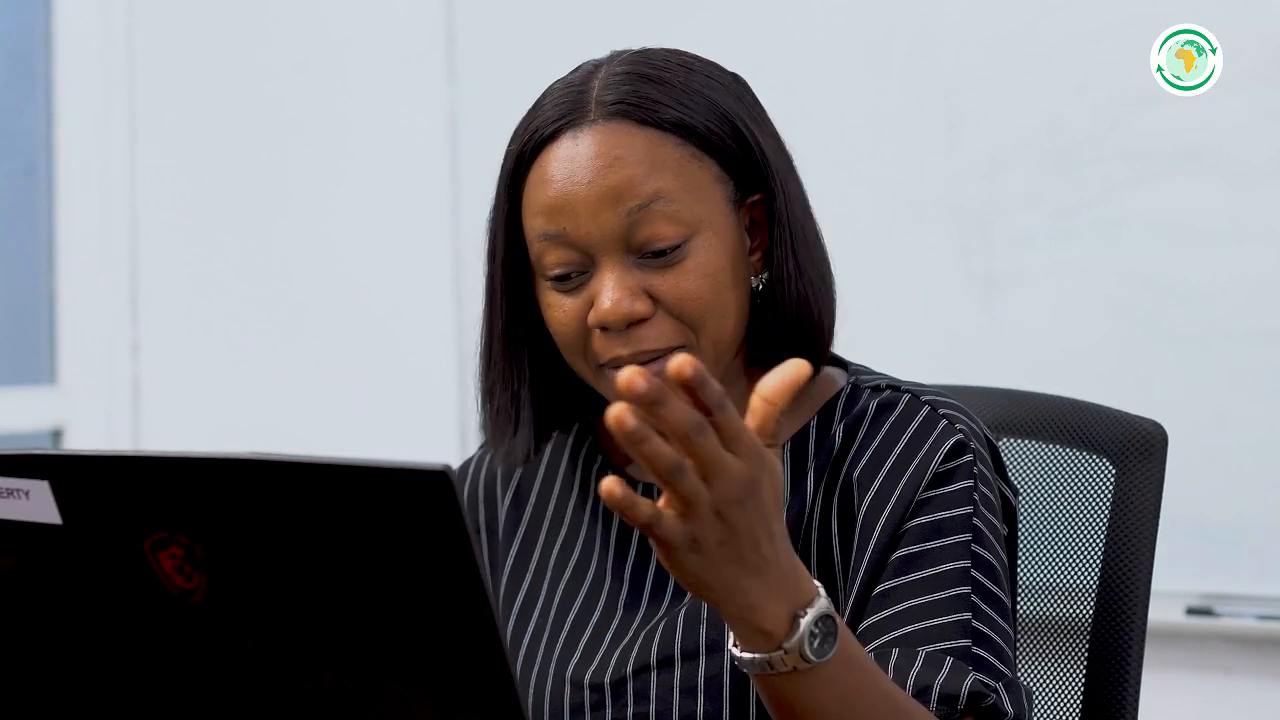